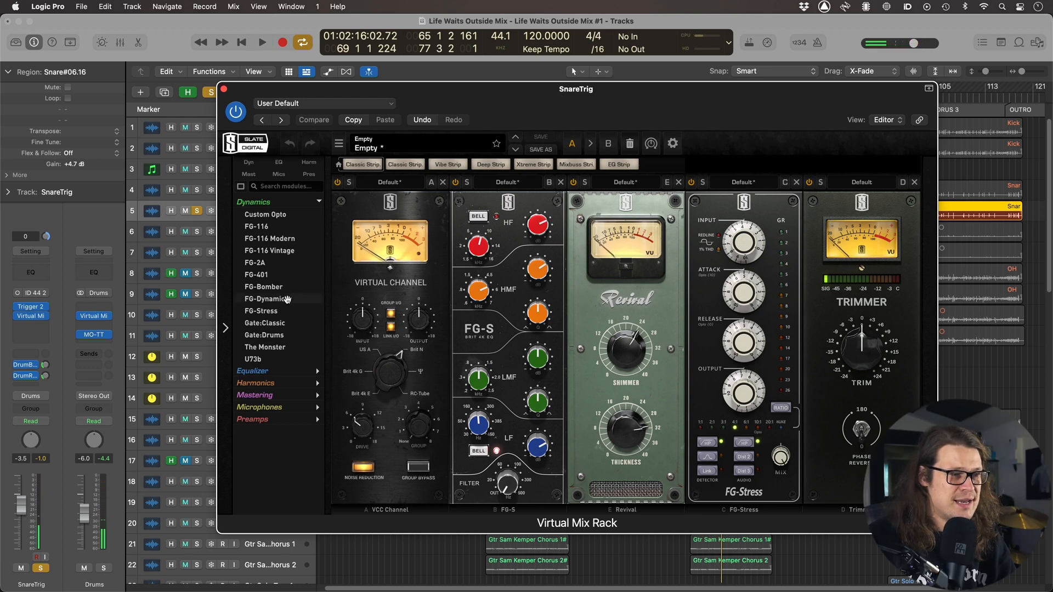
# Insert the FG-Dynamics module between Revival and FG-Stress in the snare rack and adjust its compressor threshold and ratio during playback.
pyautogui.moveTo(287, 299); pyautogui.dragTo(814, 284)
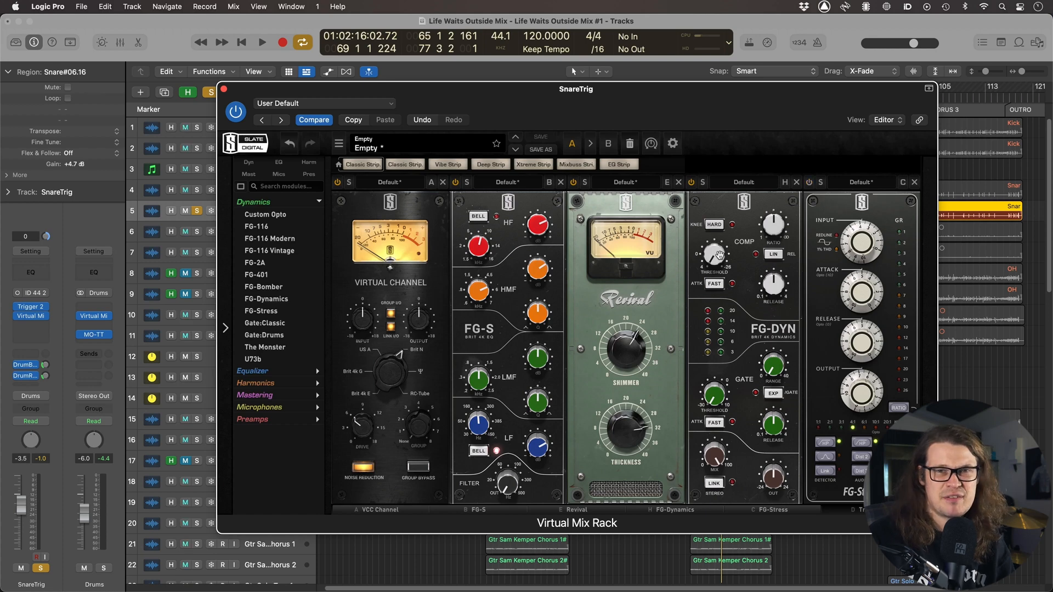
pyautogui.press('space')
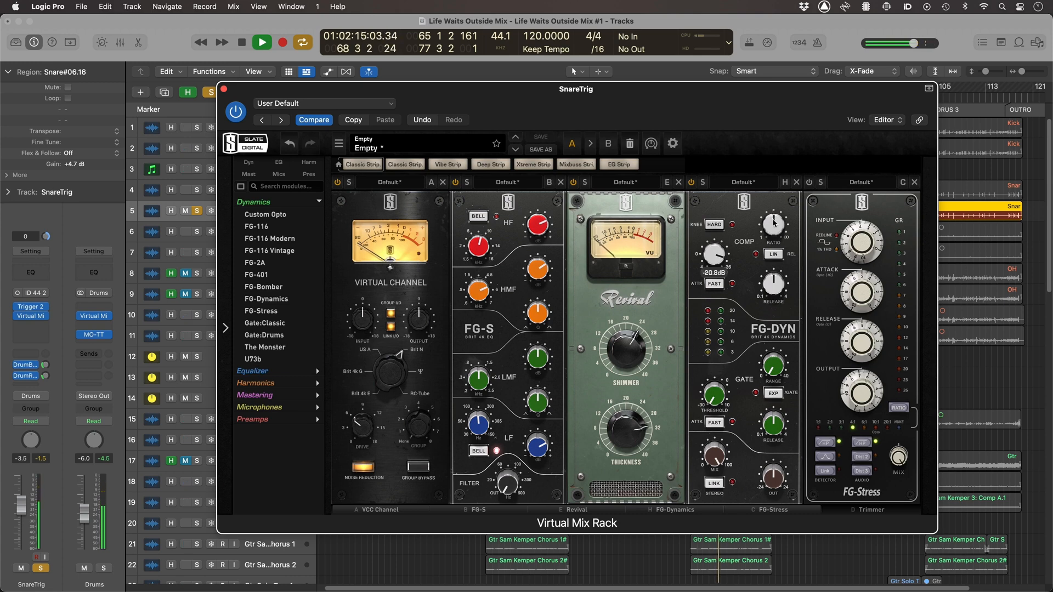
pyautogui.moveTo(773, 223); pyautogui.dragTo(773, 229)
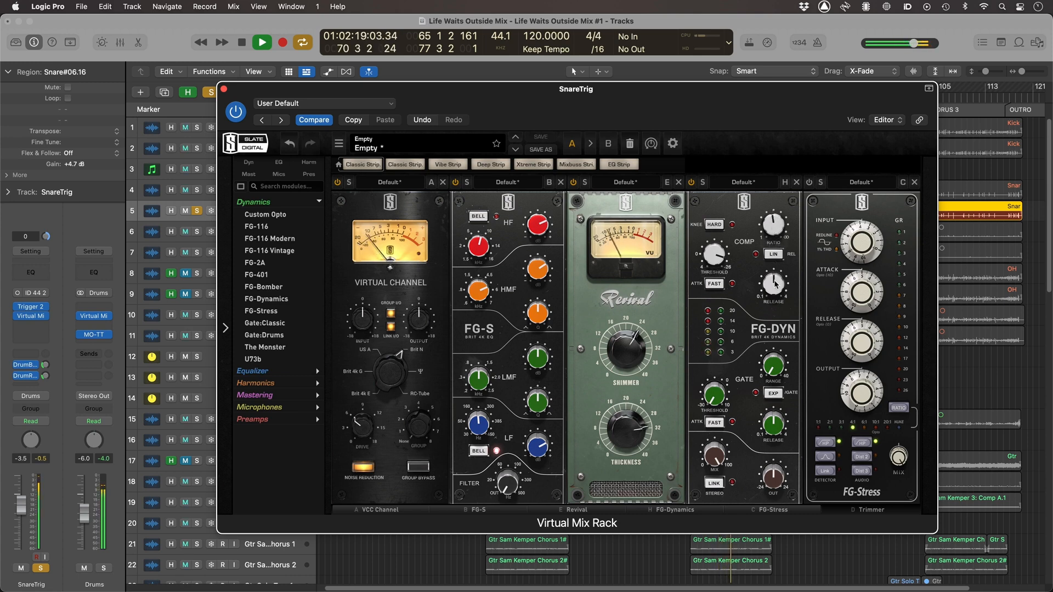
pyautogui.press('space')
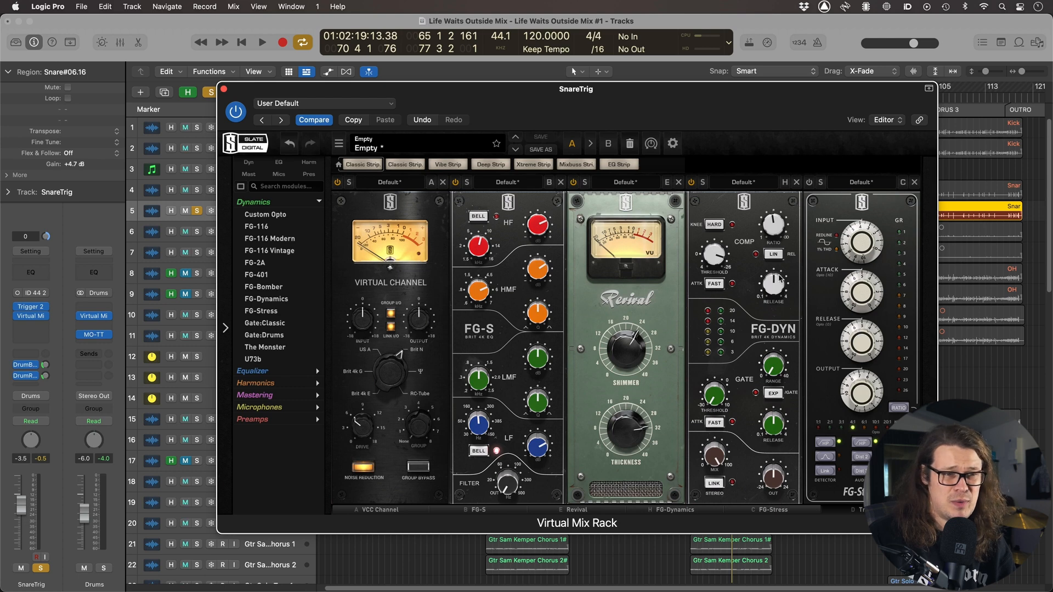
# Play the snare with the FG-Dynamics and FG-Stress modules bypassed to compare the sound with and without compression.
pyautogui.moveTo(775, 279)
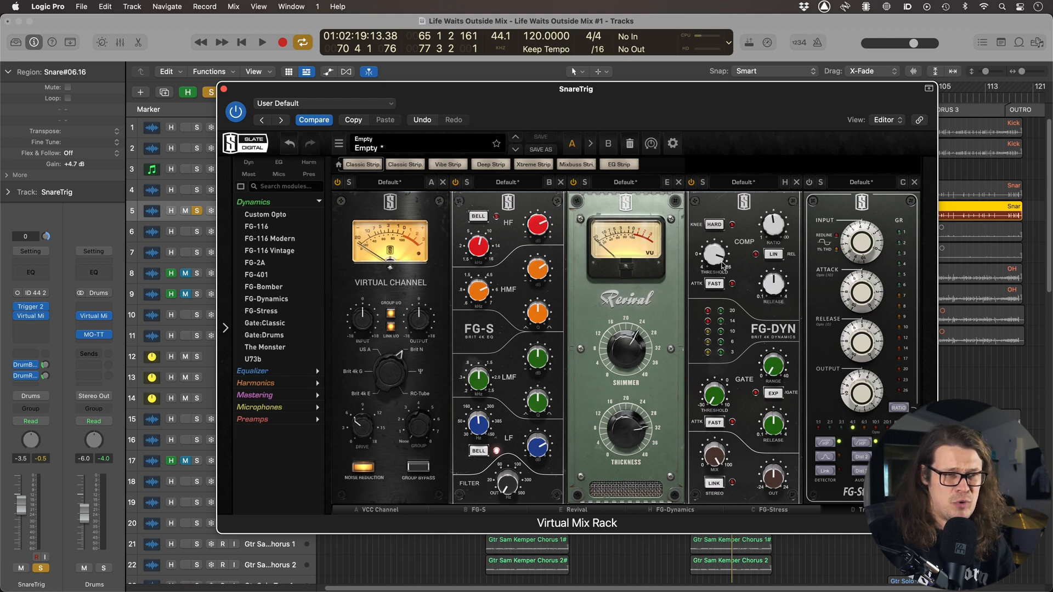
pyautogui.moveTo(723, 260)
pyautogui.press('space')
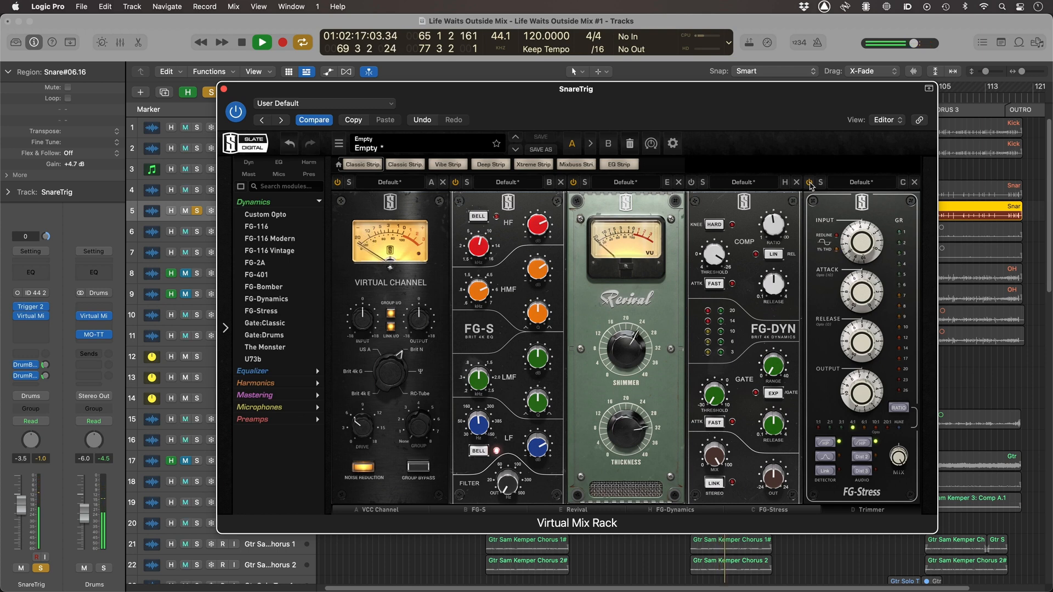
pyautogui.press('space')
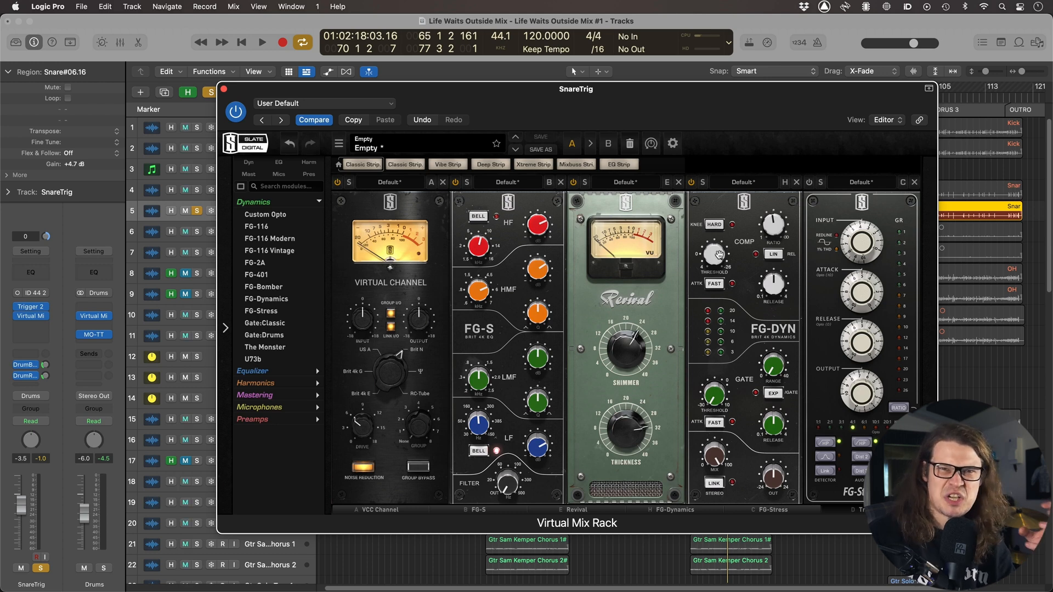
# Set the snare's FG-Dynamics compressor threshold to -26.0 dB while the track plays.
pyautogui.press('space')
pyautogui.moveTo(719, 255); pyautogui.dragTo(724, 237)
pyautogui.press('space')
pyautogui.press('space')
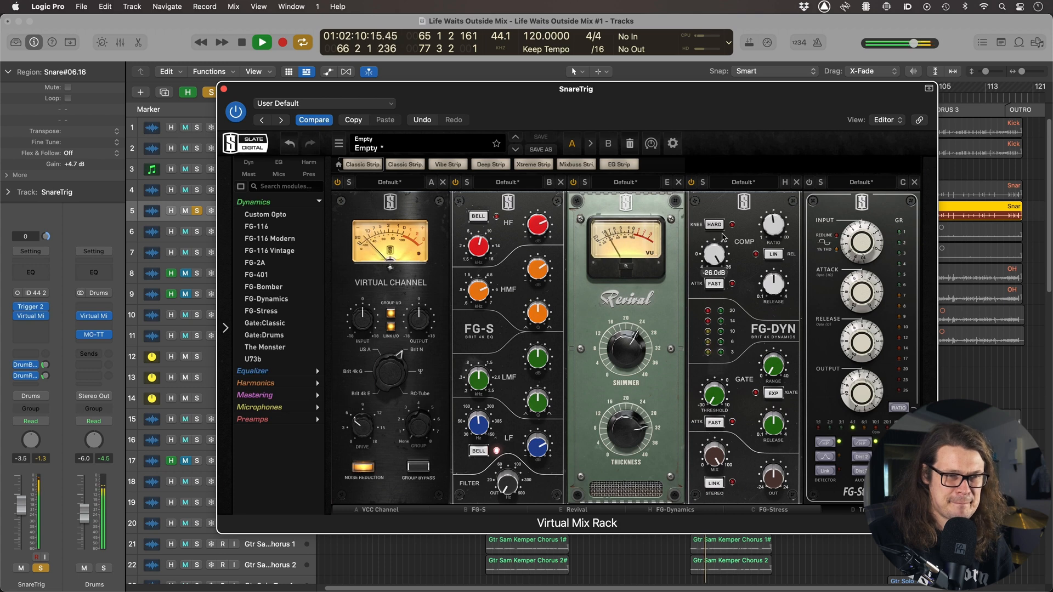
# Refine the snare's FG-Dynamics compressor with a shorter release, hard knee on and a readjusted threshold, and audition it.
pyautogui.moveTo(774, 284); pyautogui.dragTo(775, 308)
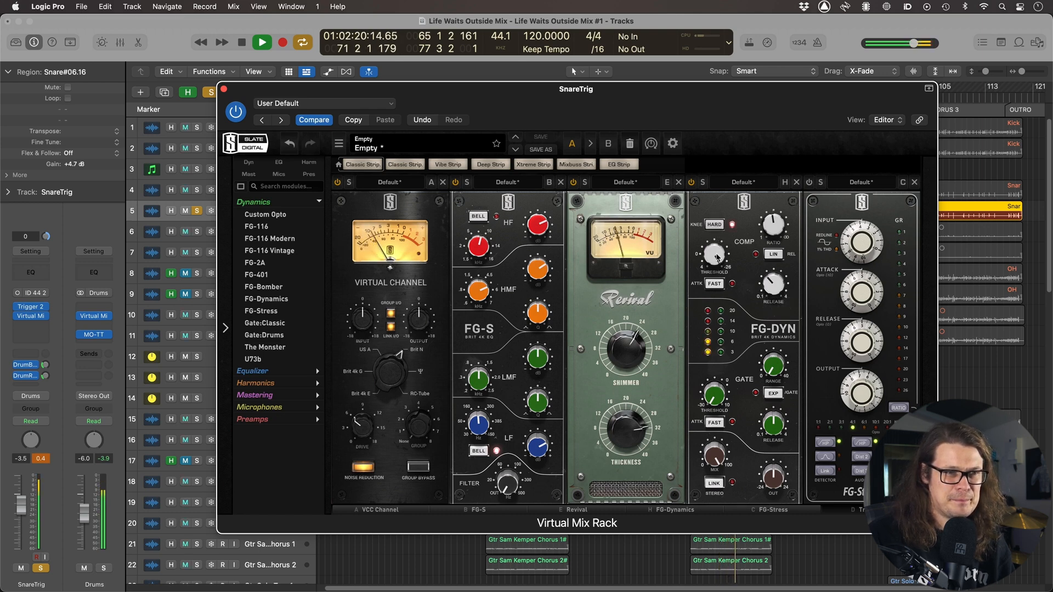
pyautogui.moveTo(716, 268); pyautogui.dragTo(718, 301)
pyautogui.press('space')
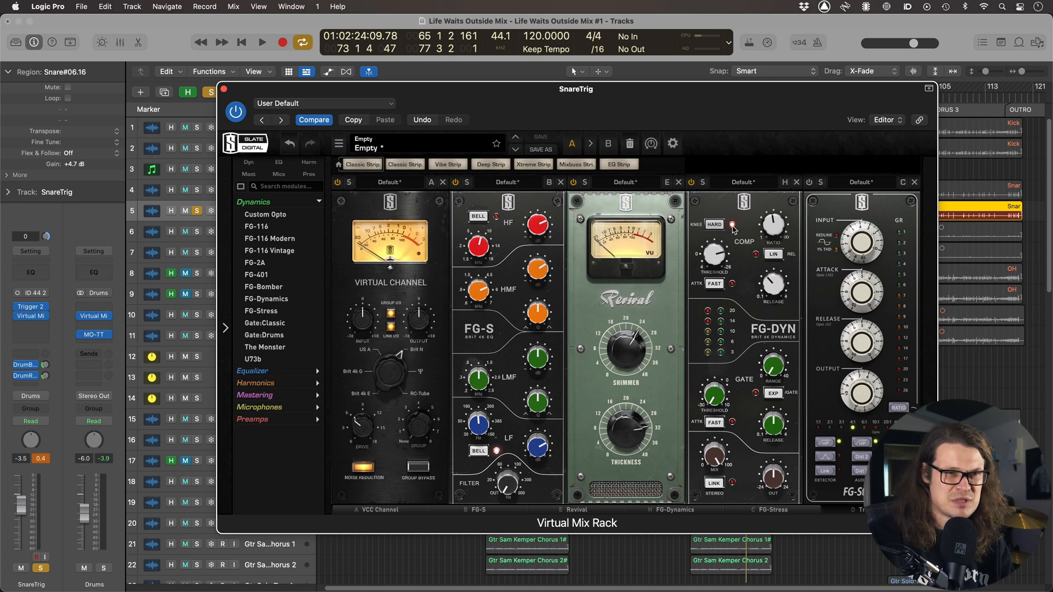
pyautogui.press('space')
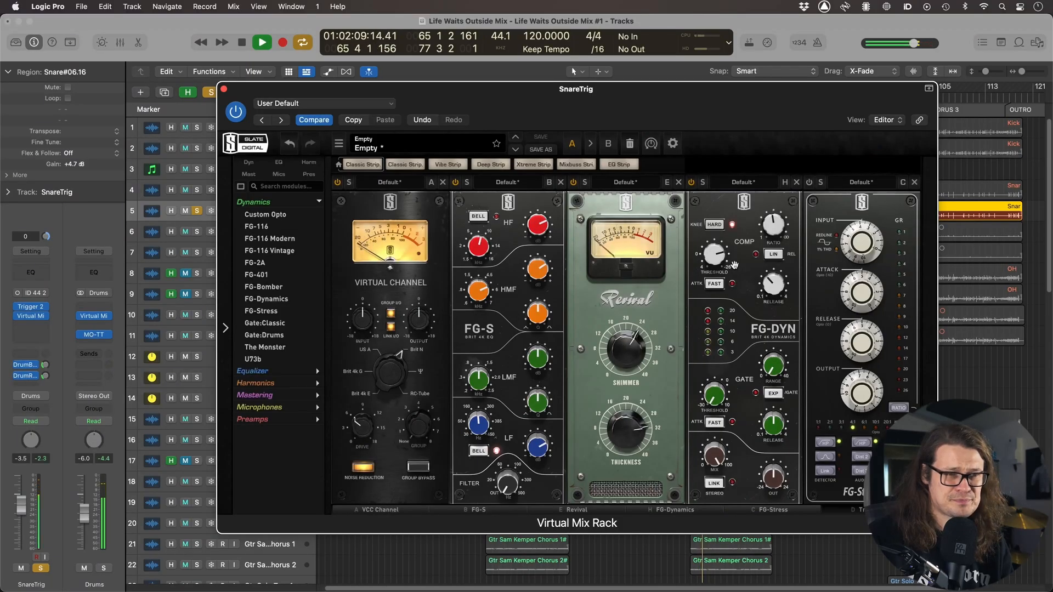
pyautogui.press('space')
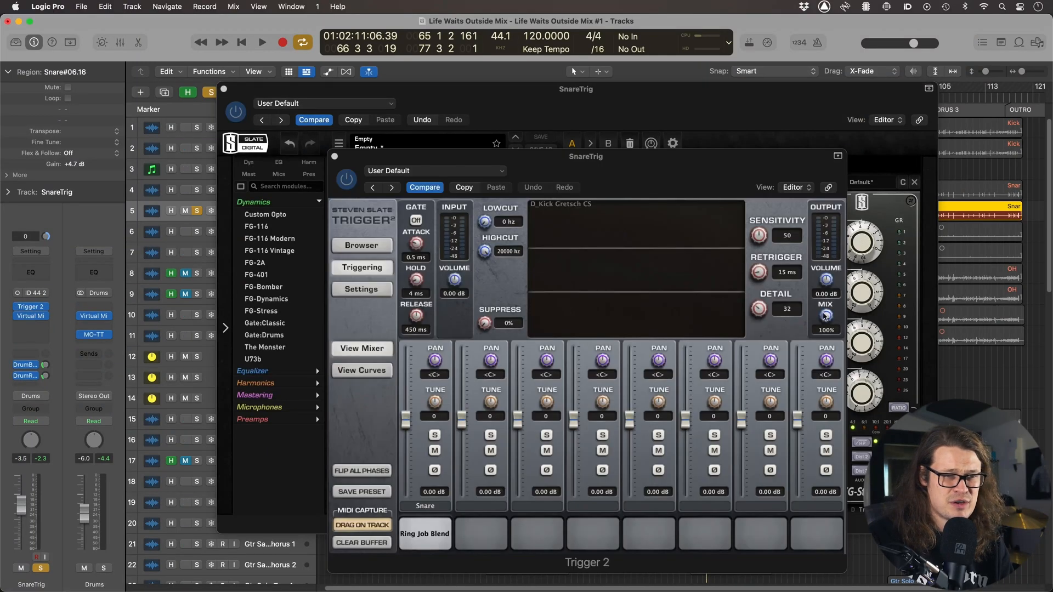
# Set the Trigger 2 mix on the snare to 80% and audition the blend.
pyautogui.moveTo(825, 317); pyautogui.dragTo(826, 329)
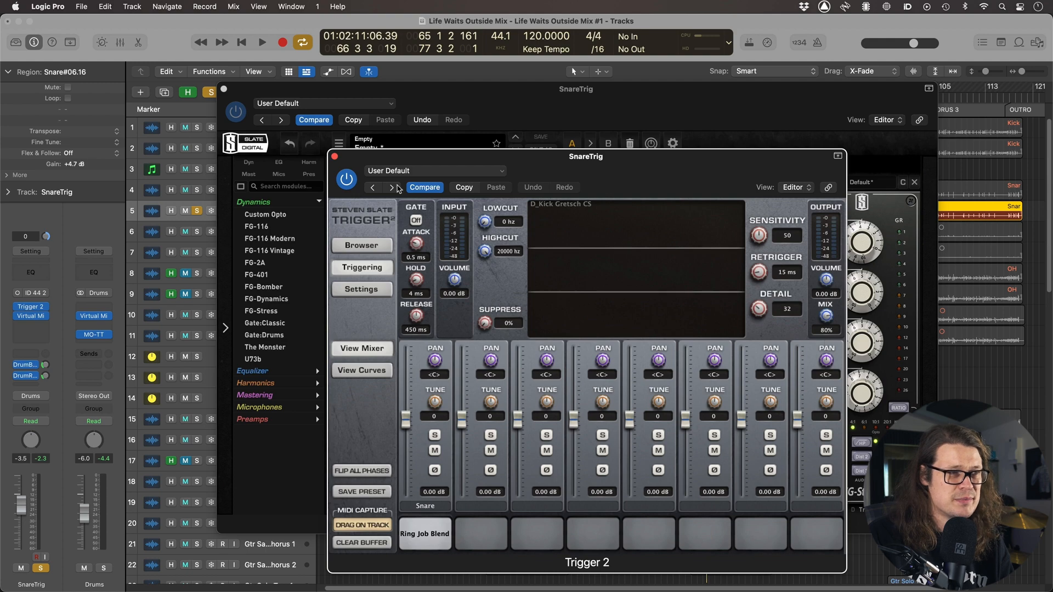
pyautogui.click(335, 158)
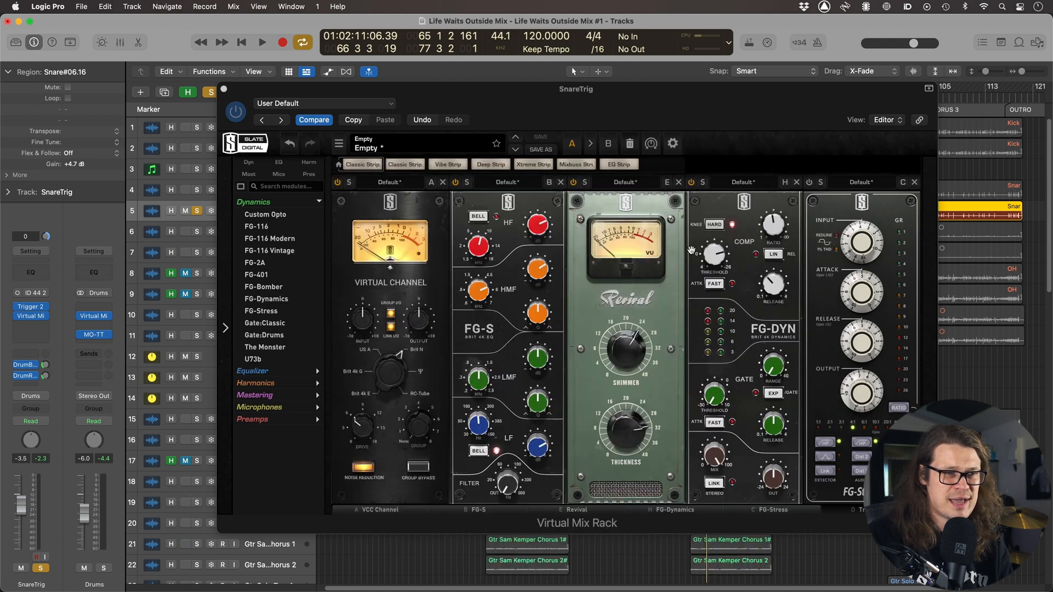
pyautogui.press('space')
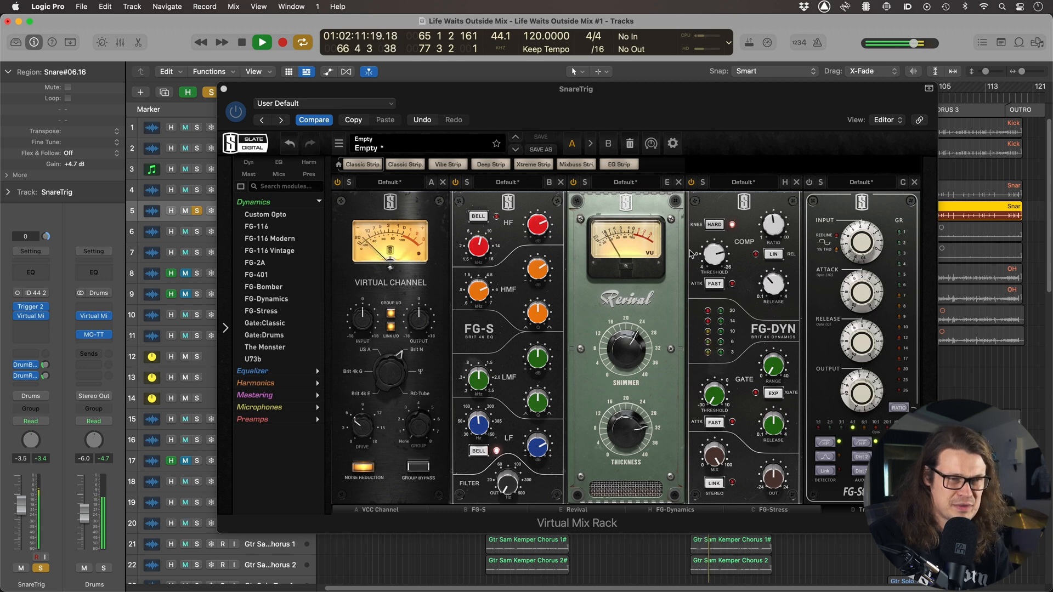
pyautogui.press('space')
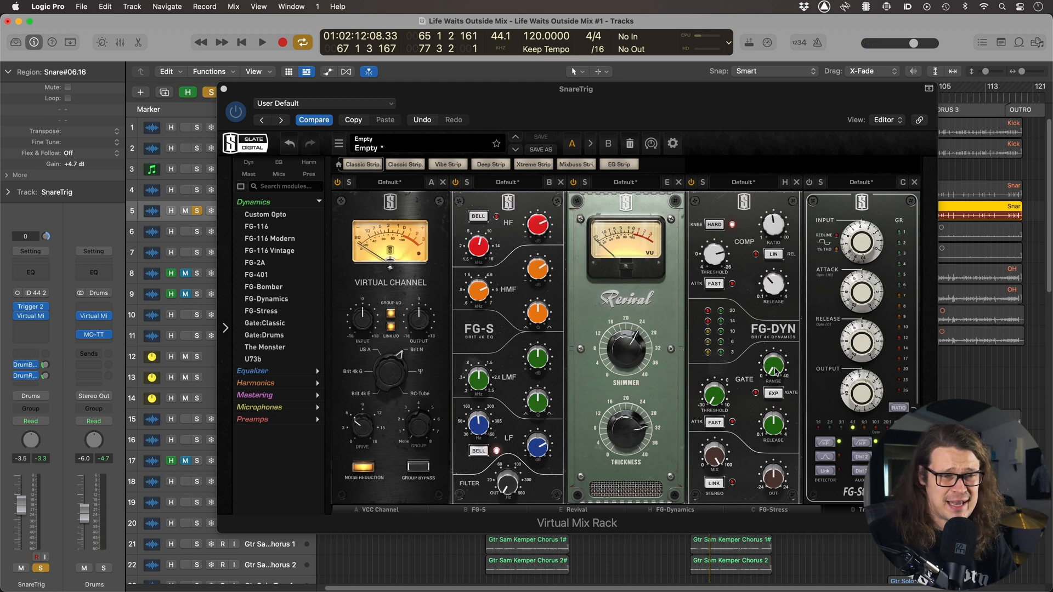
# Raise the threshold and range of the FG-Dynamics gate on the snare during playback so that it starts gating.
pyautogui.press('space')
pyautogui.click(721, 394)
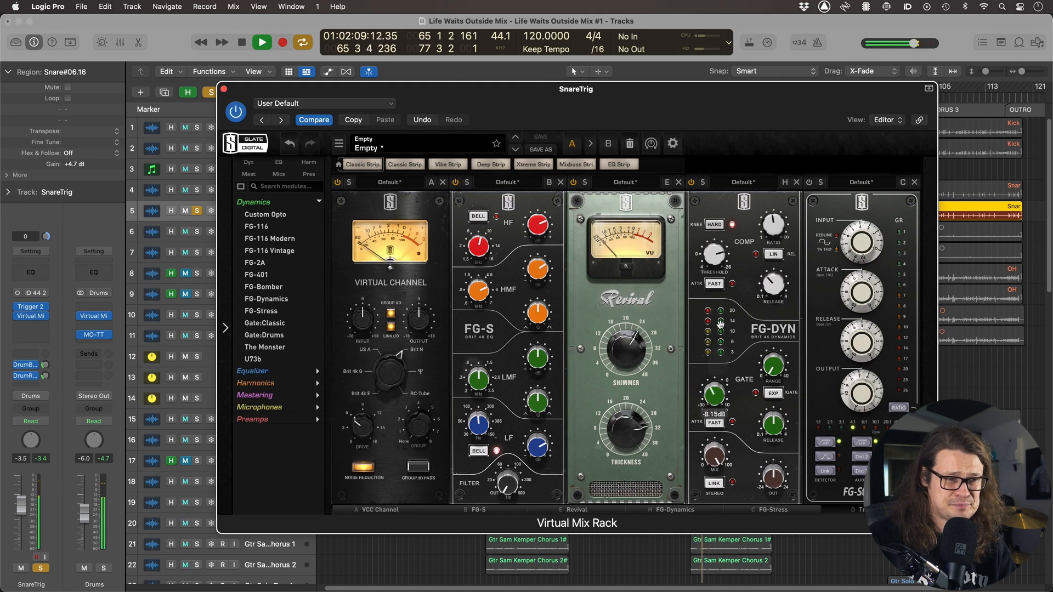
pyautogui.moveTo(725, 255); pyautogui.dragTo(727, 245)
pyautogui.moveTo(771, 369); pyautogui.dragTo(775, 236)
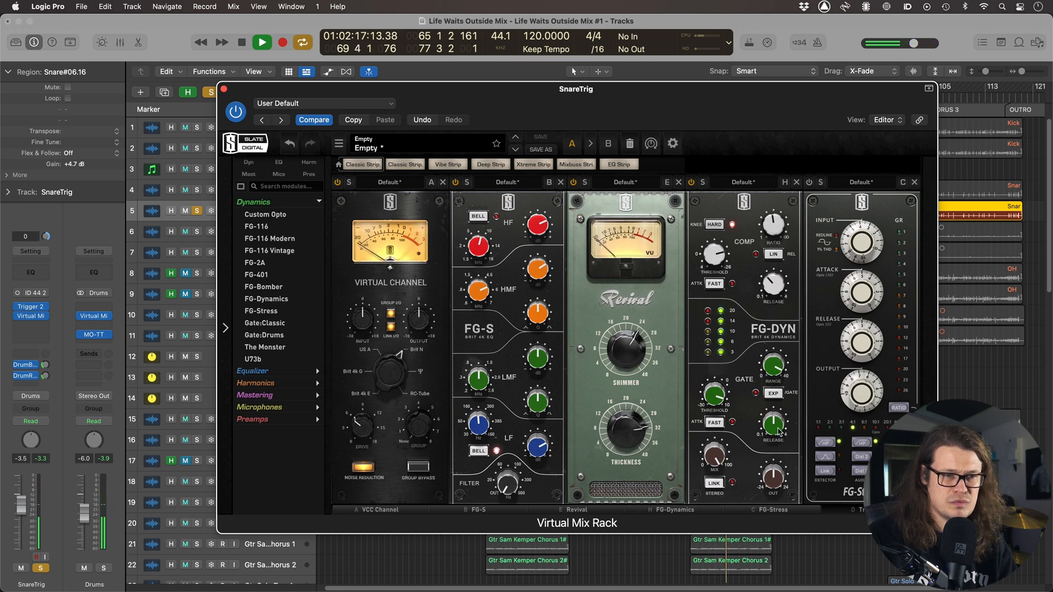
# Set the snare gate's release to about 0.27 s, fine-tune its threshold and enable its fast attack.
pyautogui.moveTo(779, 433)
pyautogui.moveTo(780, 441); pyautogui.dragTo(780, 445)
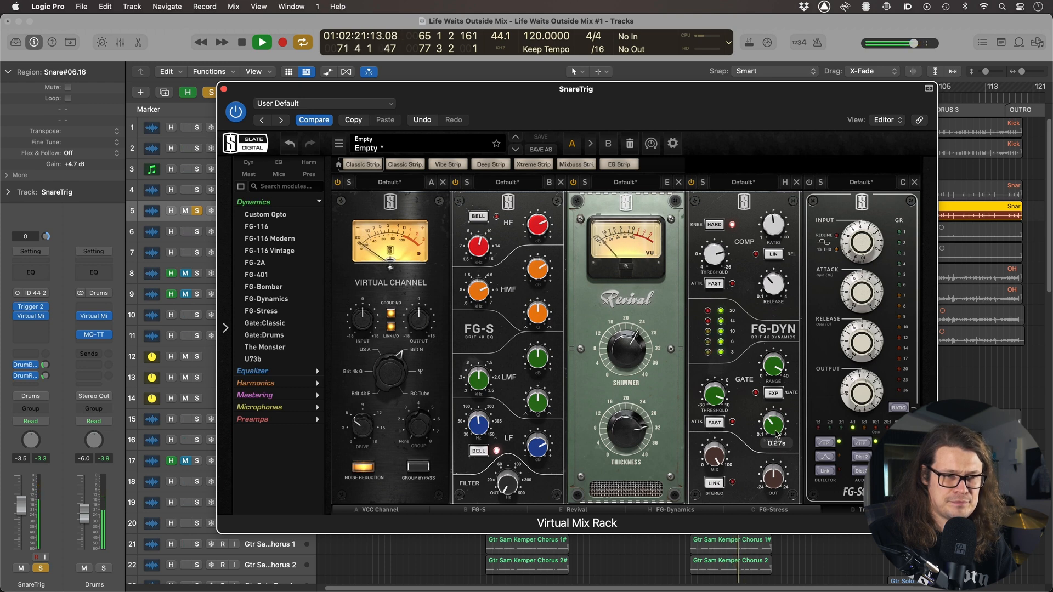
pyautogui.moveTo(775, 374)
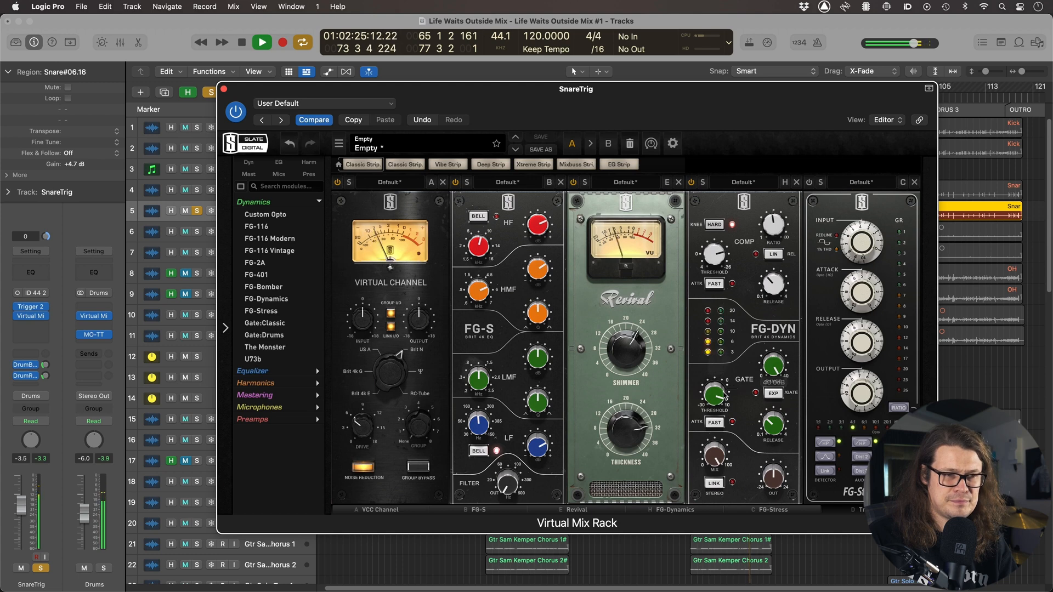
pyautogui.moveTo(724, 382)
pyautogui.moveTo(723, 382); pyautogui.dragTo(720, 404)
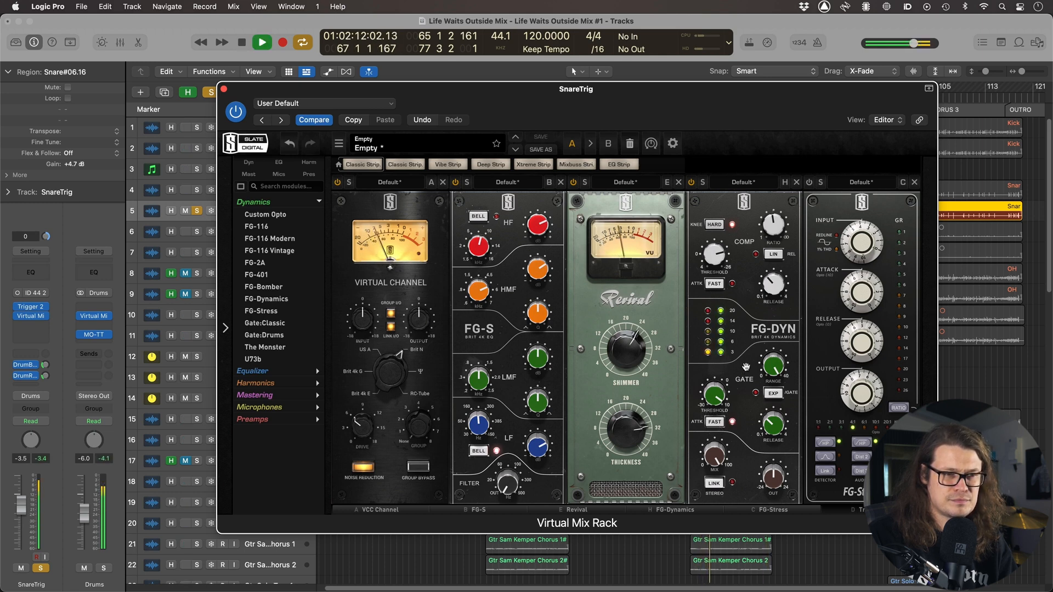
pyautogui.press('space')
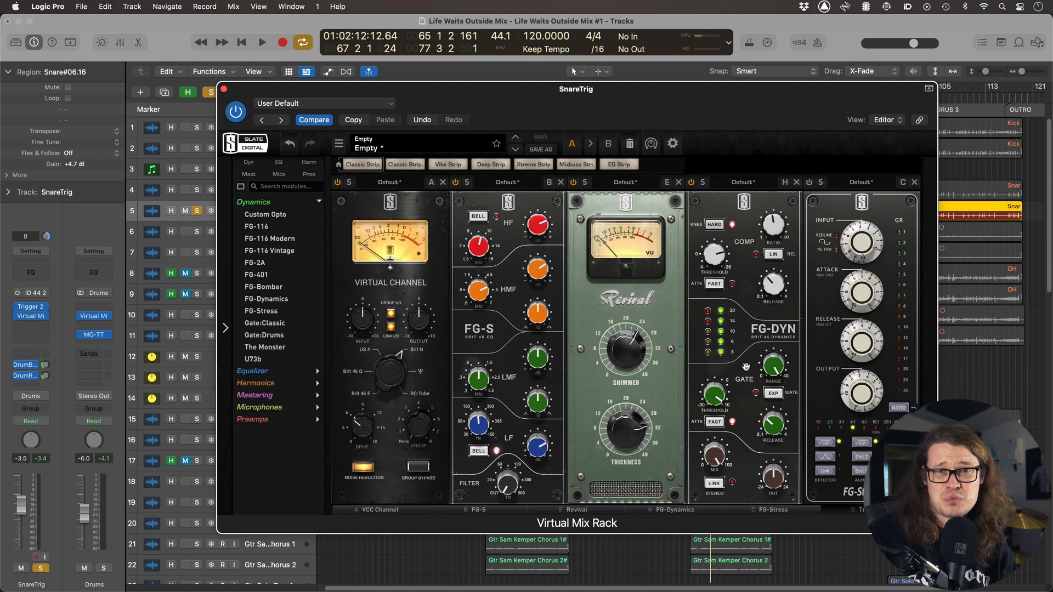
# Examine the Trigger 2 settings on the snare track.
pyautogui.click(34, 309)
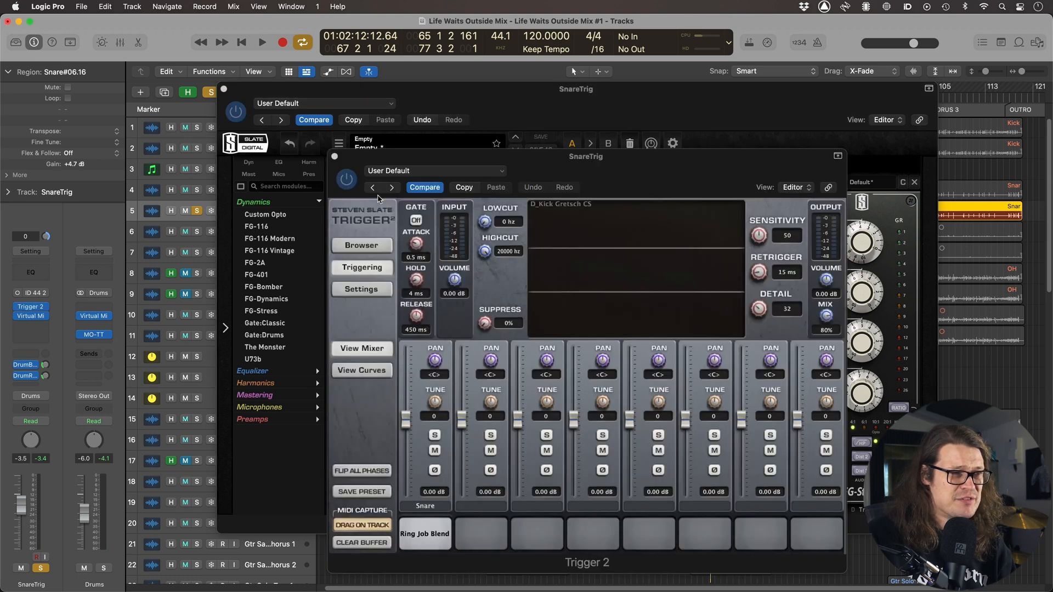
pyautogui.moveTo(440, 164); pyautogui.dragTo(425, 126)
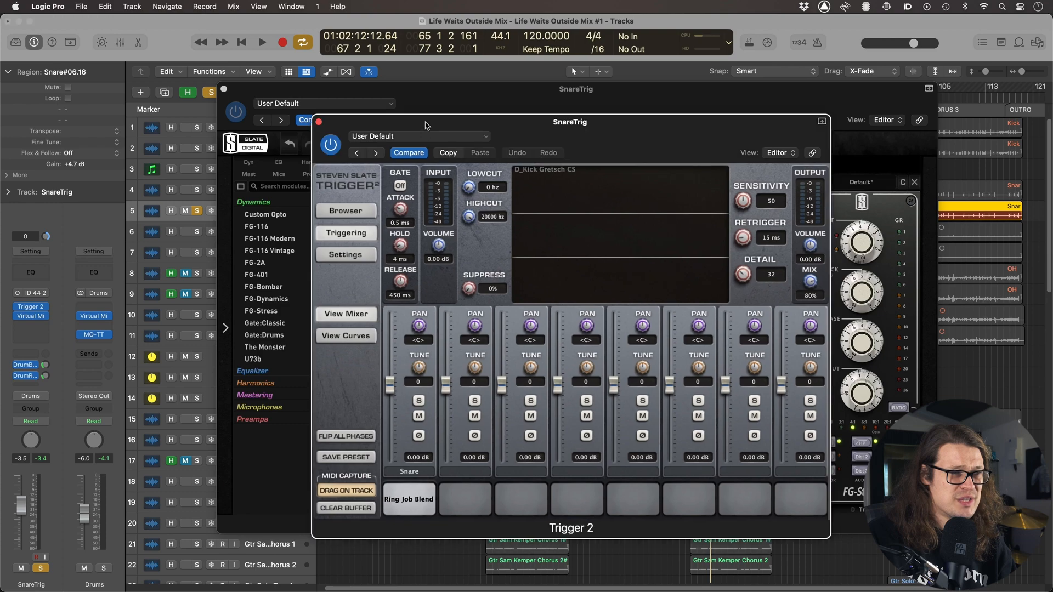
pyautogui.click(318, 122)
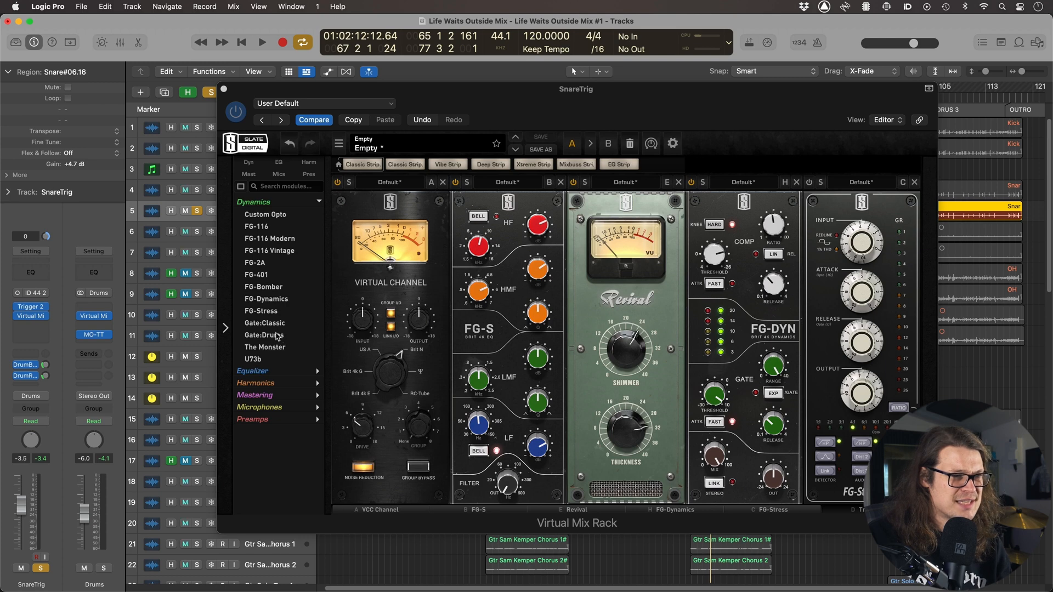
# Try the Gate:Drums module ahead of the FG-S equalizer in the snare rack and remove it again.
pyautogui.moveTo(277, 337); pyautogui.dragTo(482, 321)
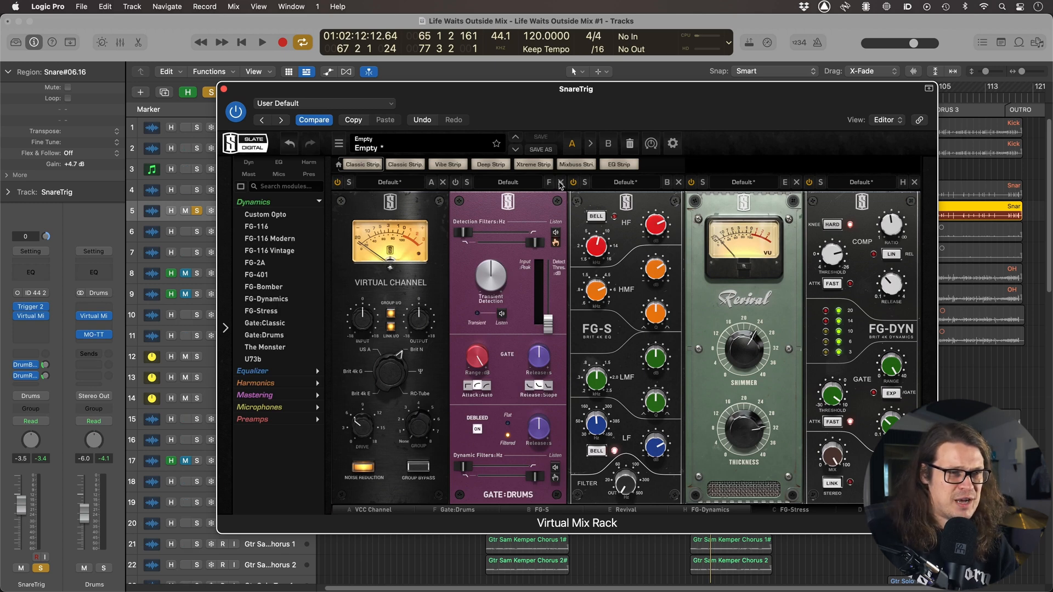
pyautogui.click(561, 183)
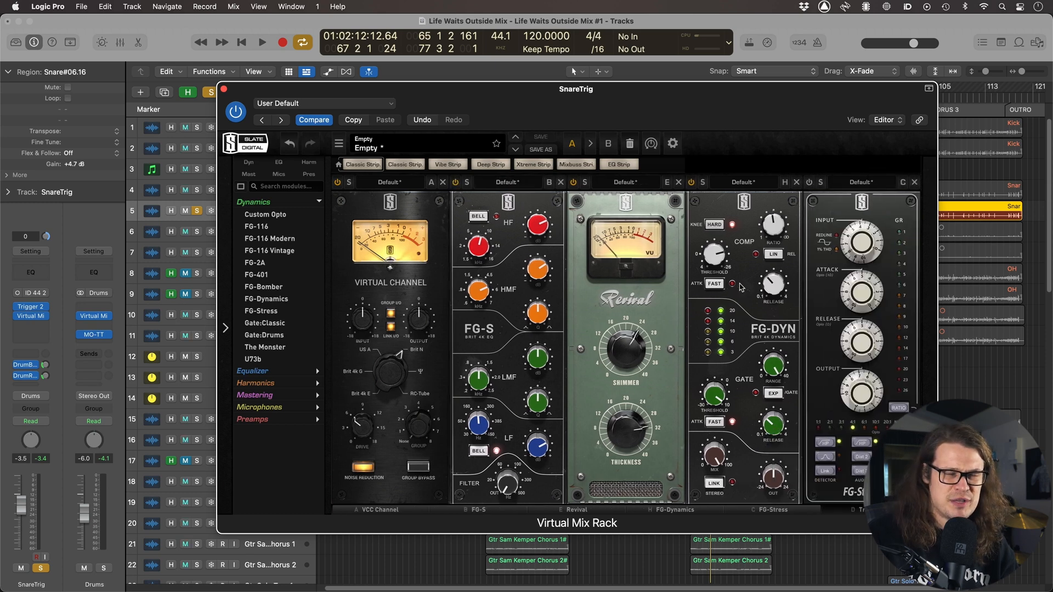
# Lower the range of the snare's FG-Dynamics gate while listening to the track.
pyautogui.press('space')
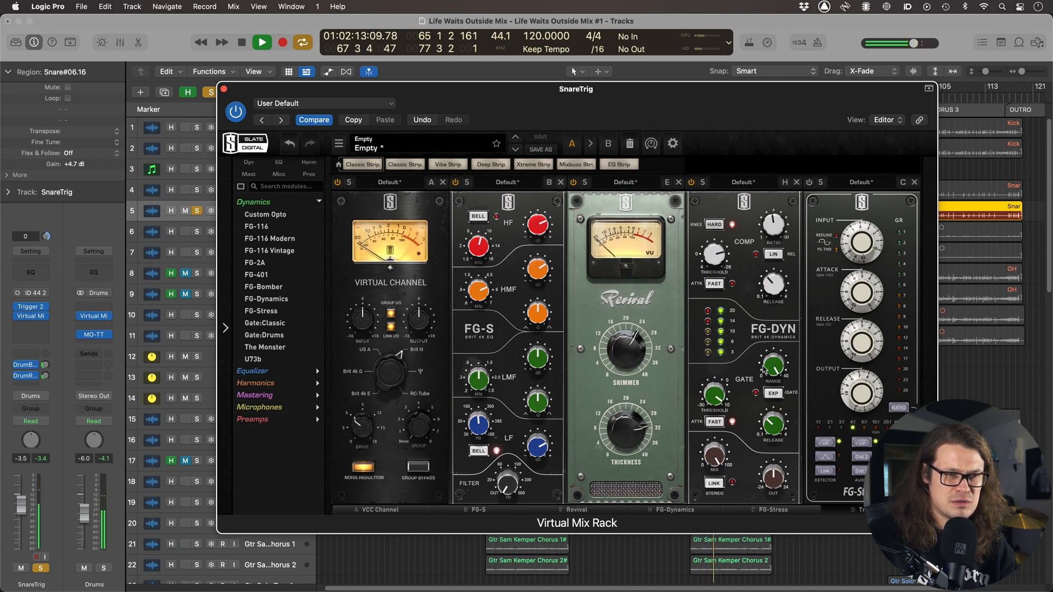
pyautogui.moveTo(777, 369); pyautogui.dragTo(779, 513)
pyautogui.press('space')
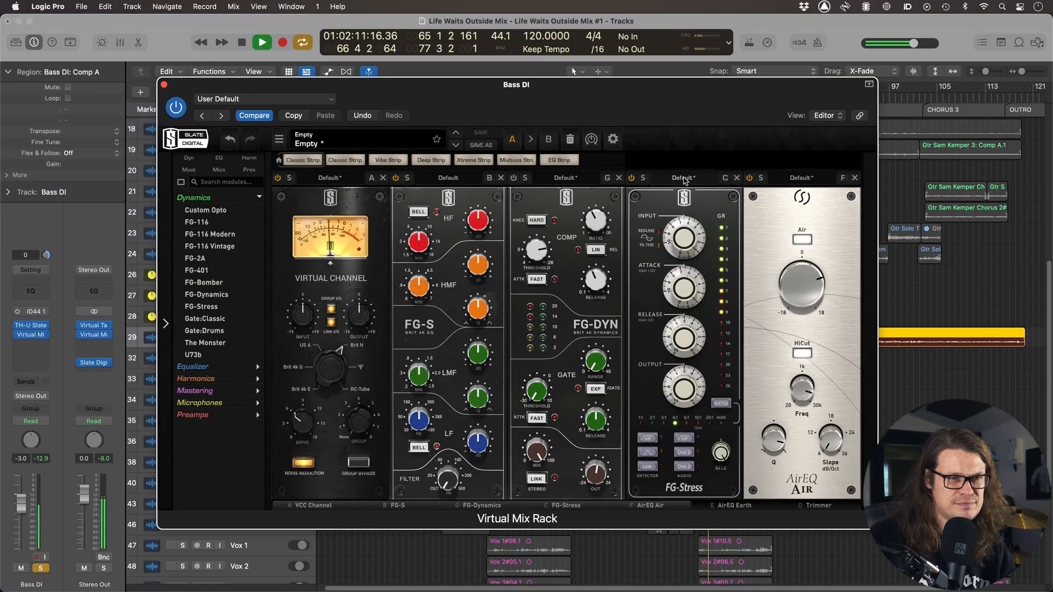
# Audition the Bass DI chain and reset its FG-Dynamics compressor's ratio, threshold and release to their defaults.
pyautogui.press('space')
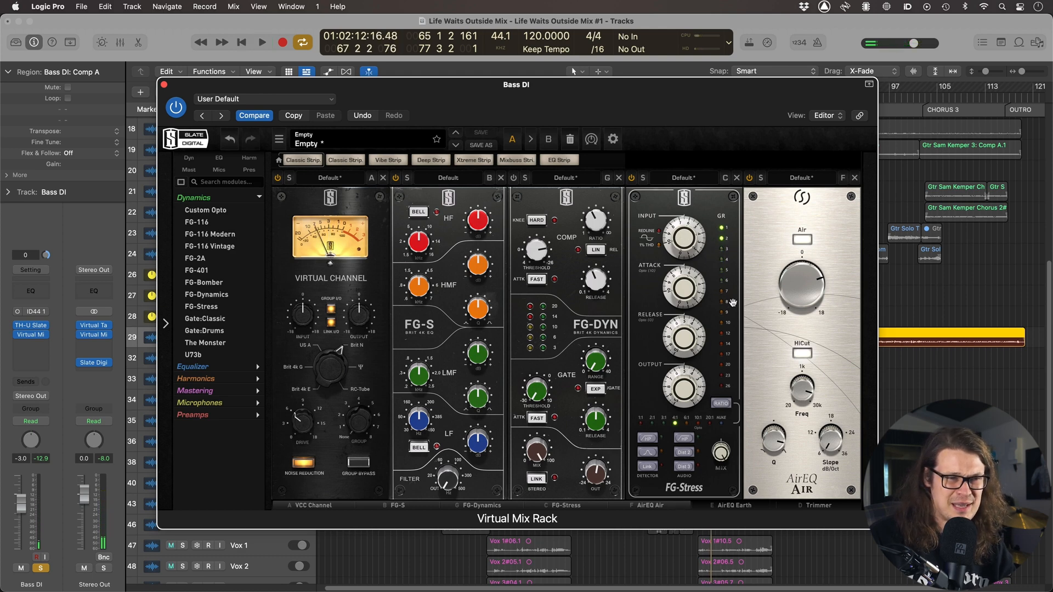
pyautogui.press('space')
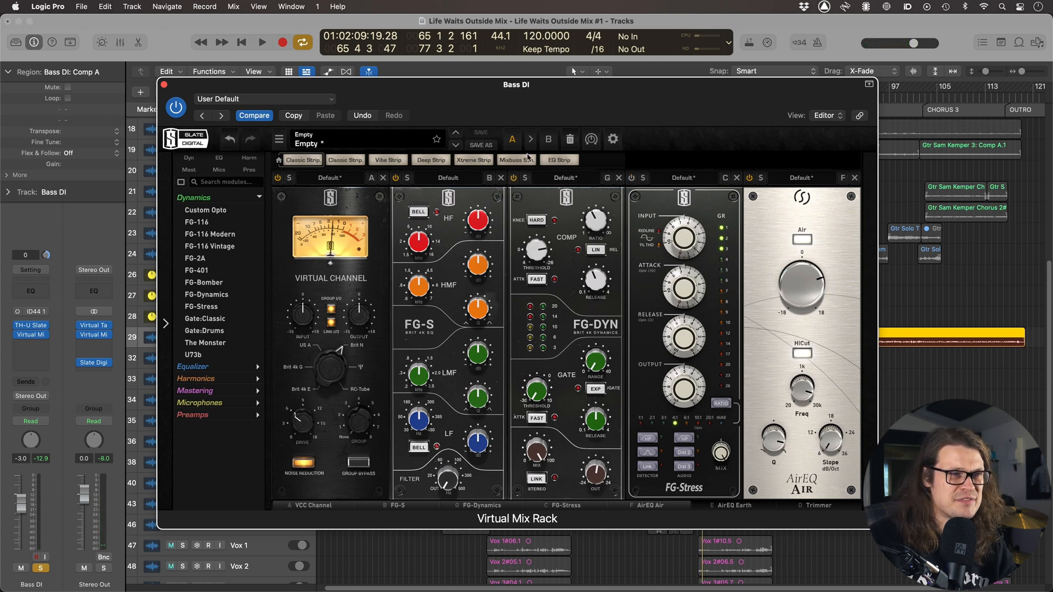
pyautogui.moveTo(559, 86); pyautogui.dragTo(589, 68)
pyautogui.doubleClick(626, 198)
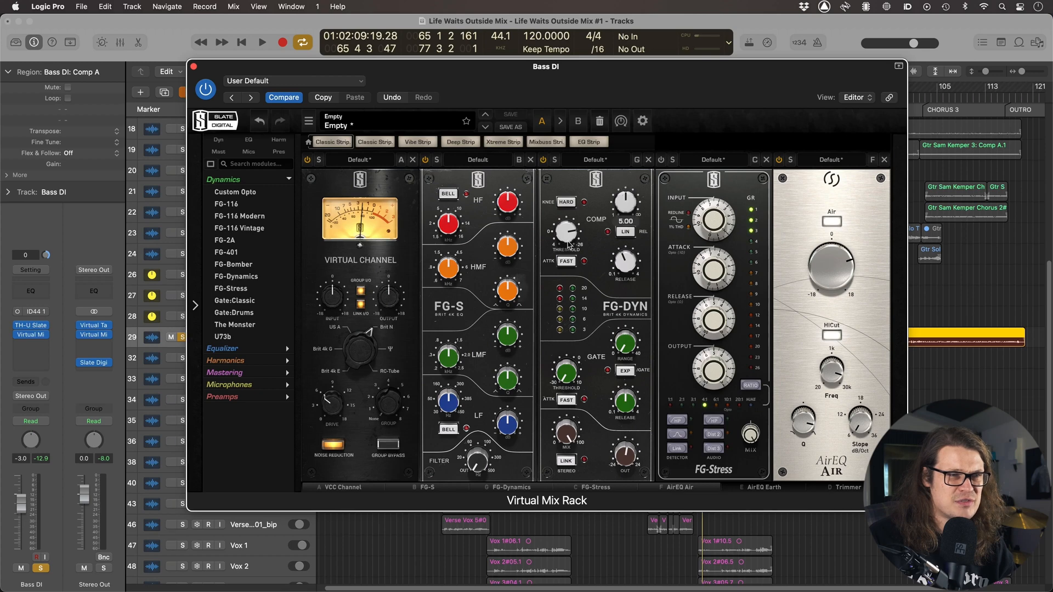
pyautogui.doubleClick(570, 239)
pyautogui.doubleClick(626, 265)
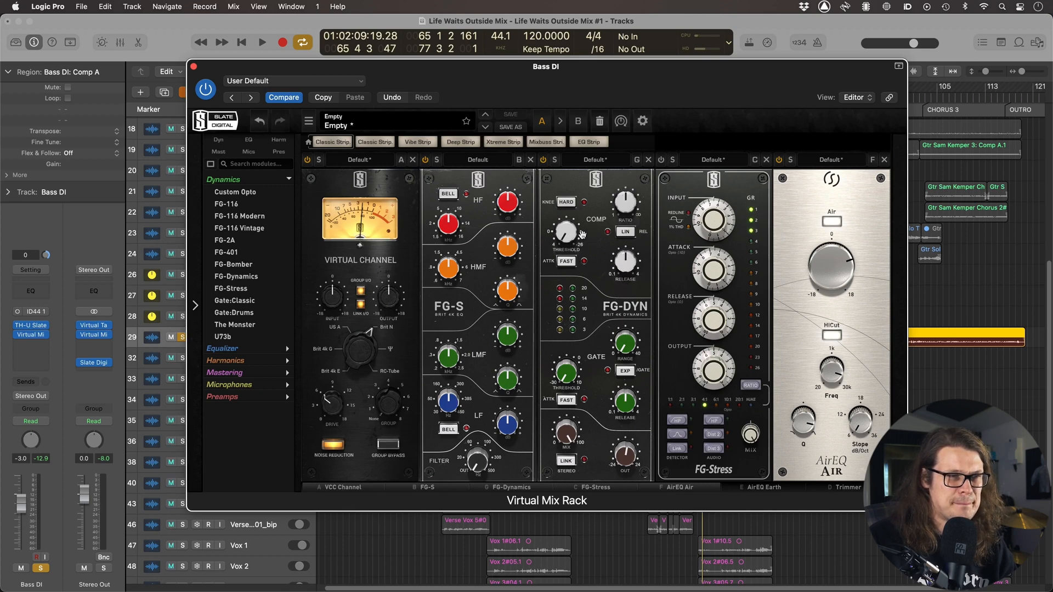
# Set the Bass DI's FG-Dynamics compressor threshold to -26.0 dB during playback.
pyautogui.press('space')
pyautogui.moveTo(571, 233)
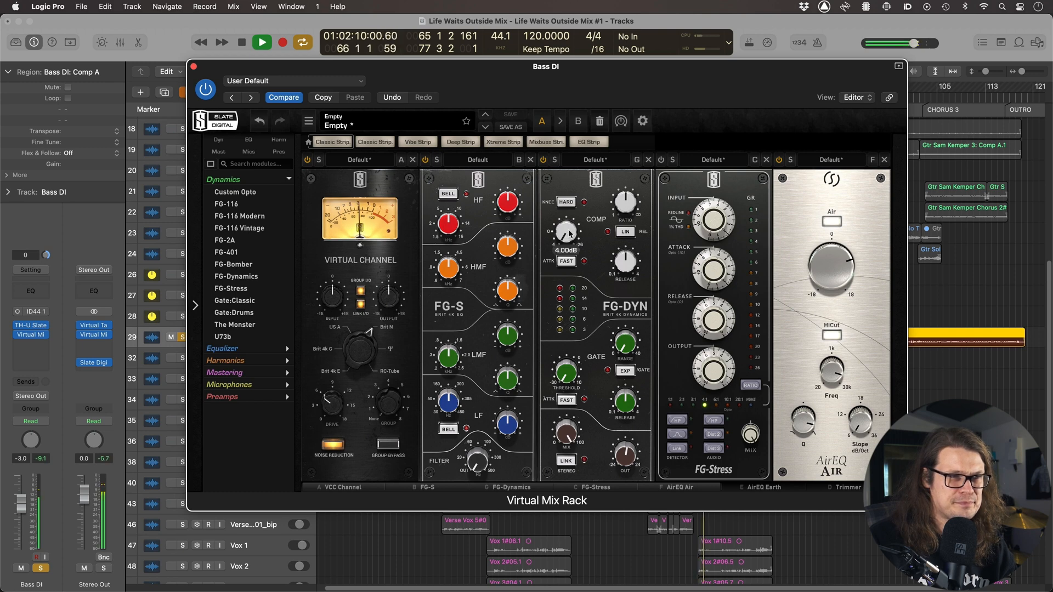
pyautogui.moveTo(570, 233); pyautogui.dragTo(590, 66)
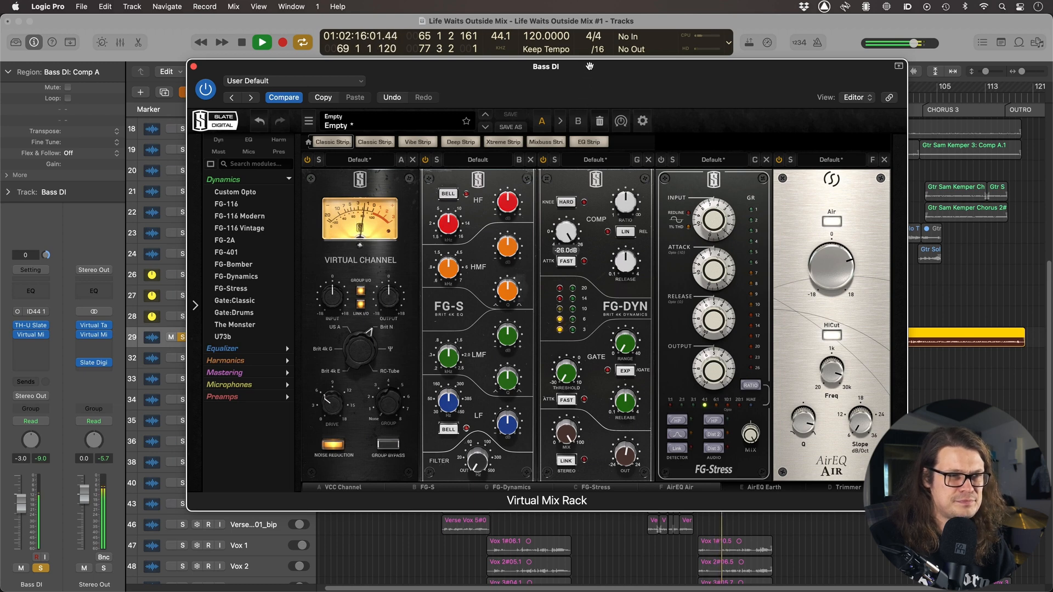
# Raise the ratio of the Bass DI's FG-Dynamics compressor to about 4.6, starting and stopping playback to listen.
pyautogui.moveTo(623, 211)
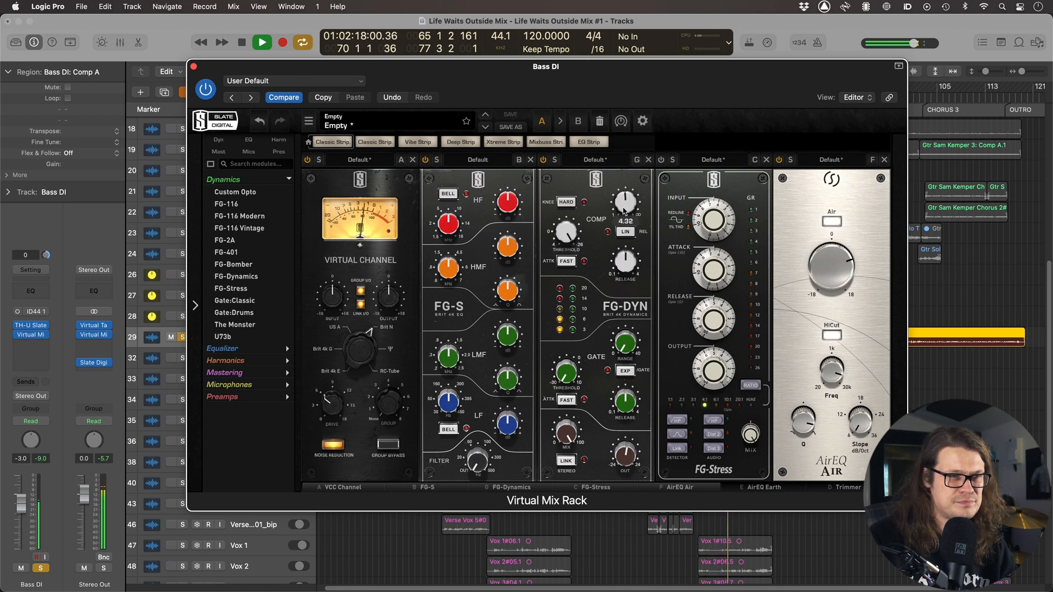
pyautogui.scroll(-3, 624, 208)
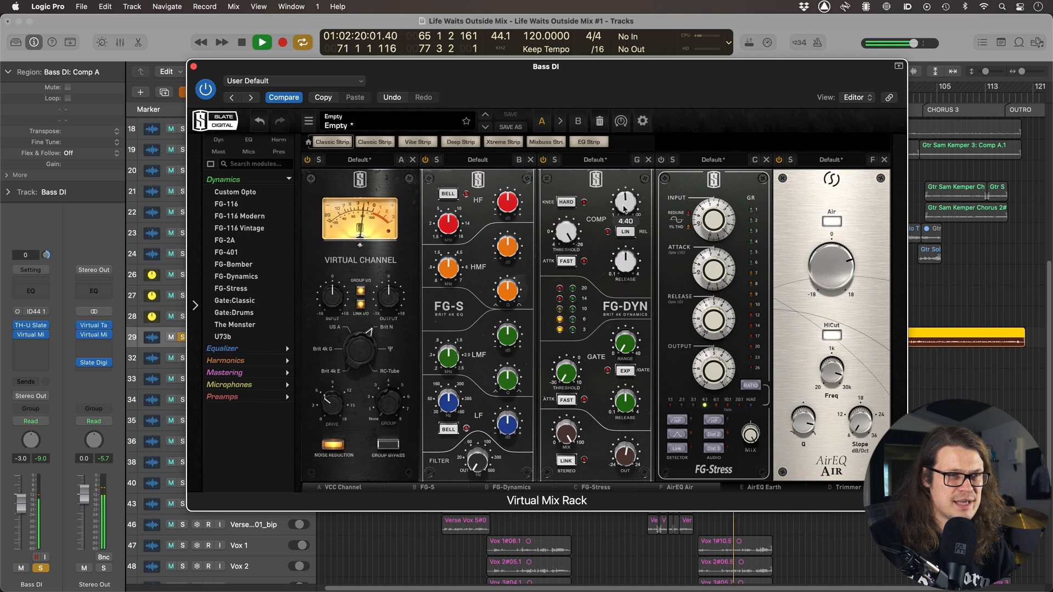
pyautogui.moveTo(627, 266)
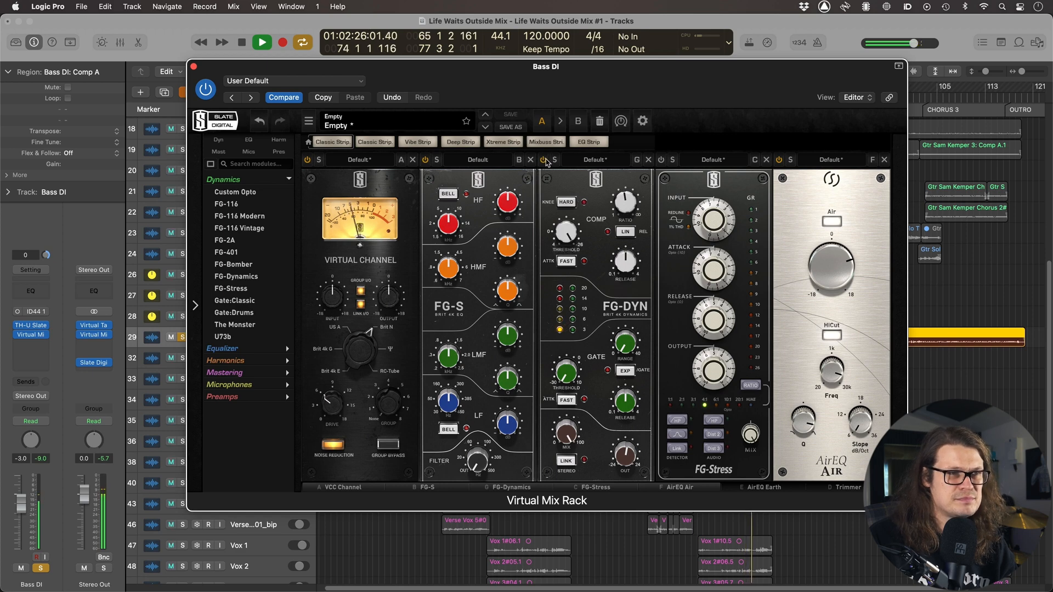
pyautogui.press('space')
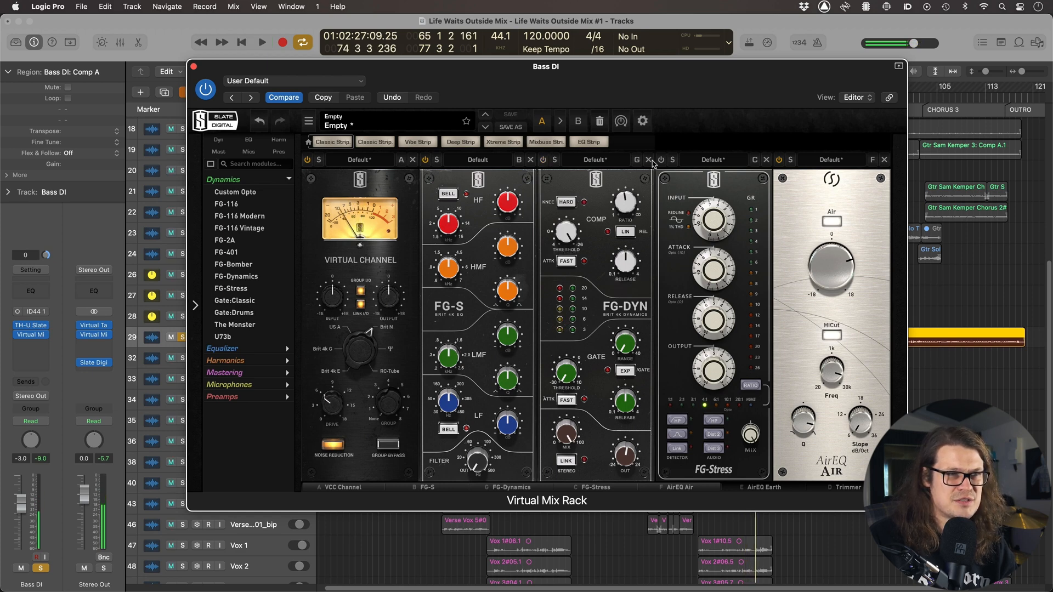
pyautogui.press('space')
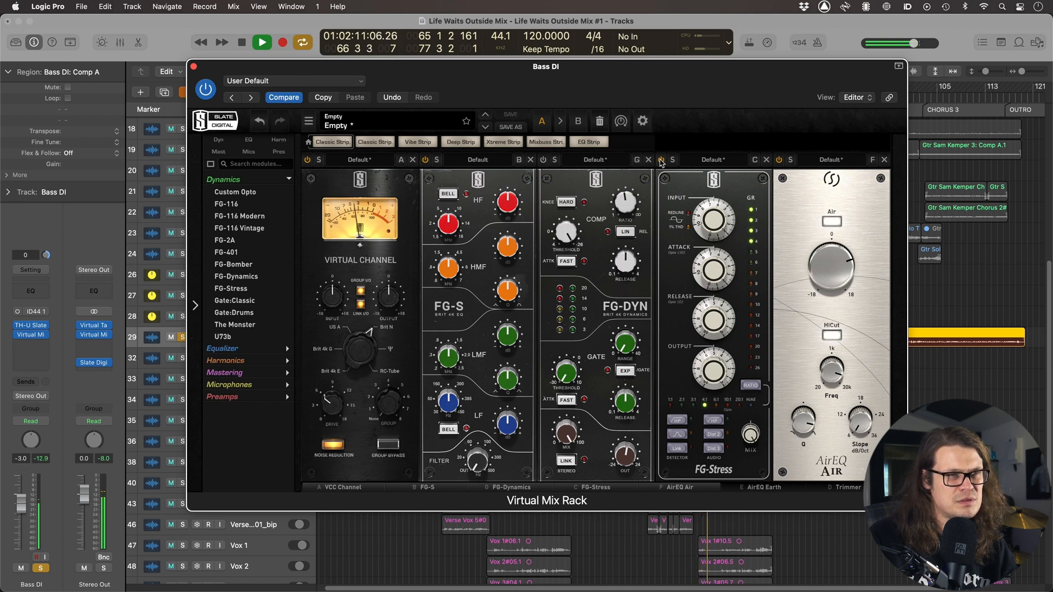
pyautogui.press('space')
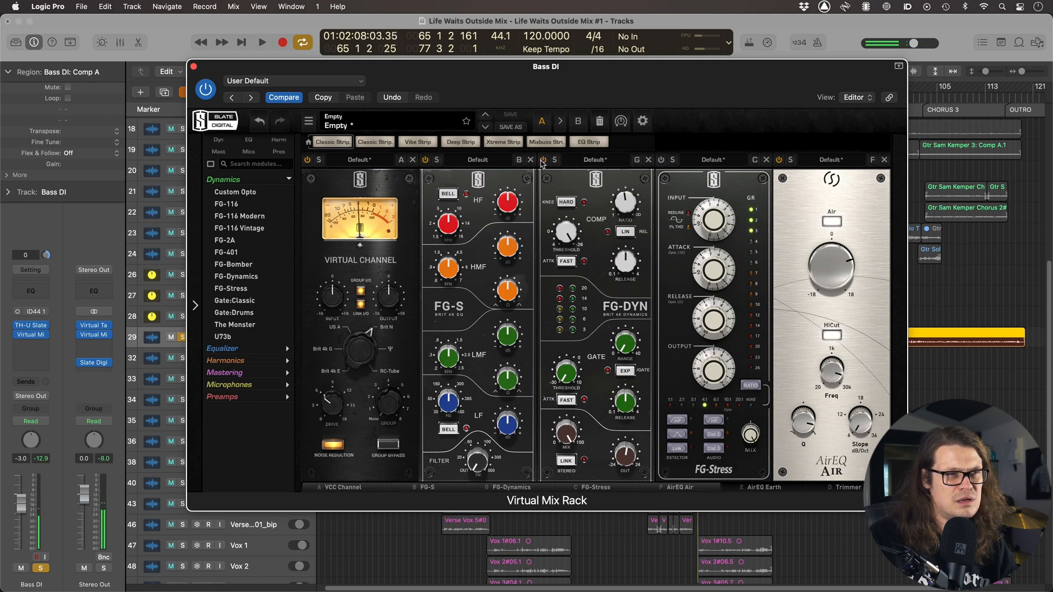
pyautogui.press('space')
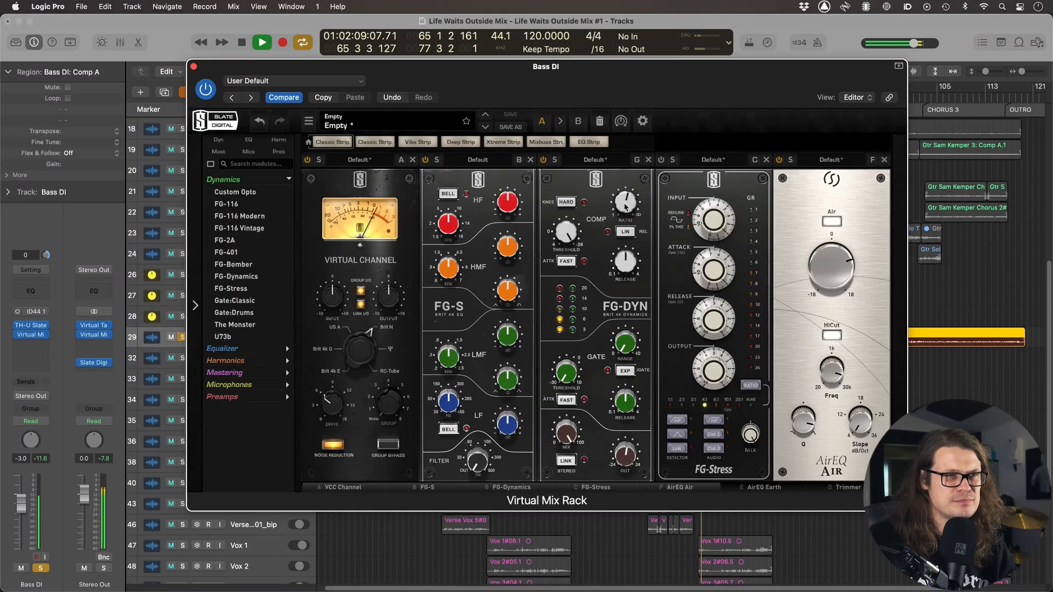
pyautogui.moveTo(625, 210)
pyautogui.mouseDown()
pyautogui.moveTo(626, 200)
pyautogui.moveTo(625, 214)
pyautogui.mouseUp()
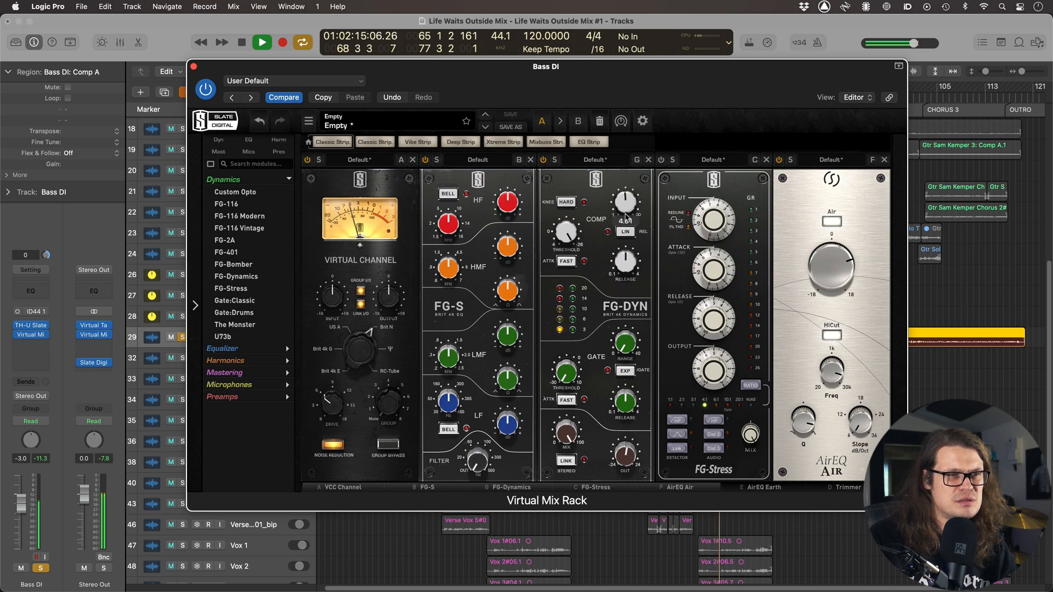
pyautogui.press('space')
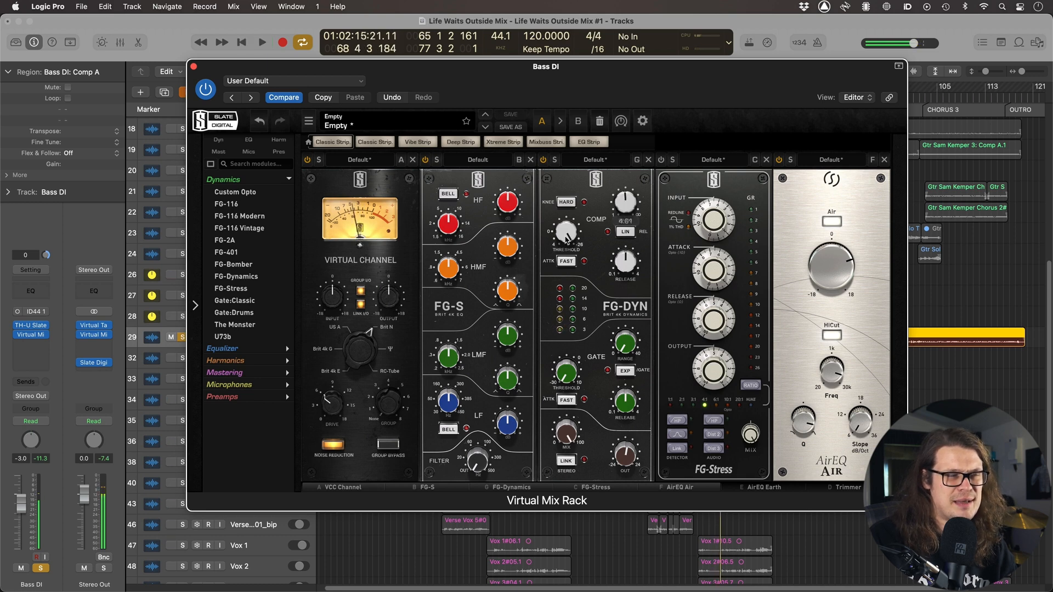
# Try the fast attack on the Bass DI's FG-Dynamics compressor during playback and switch it off again.
pyautogui.click(567, 265)
pyautogui.press('space')
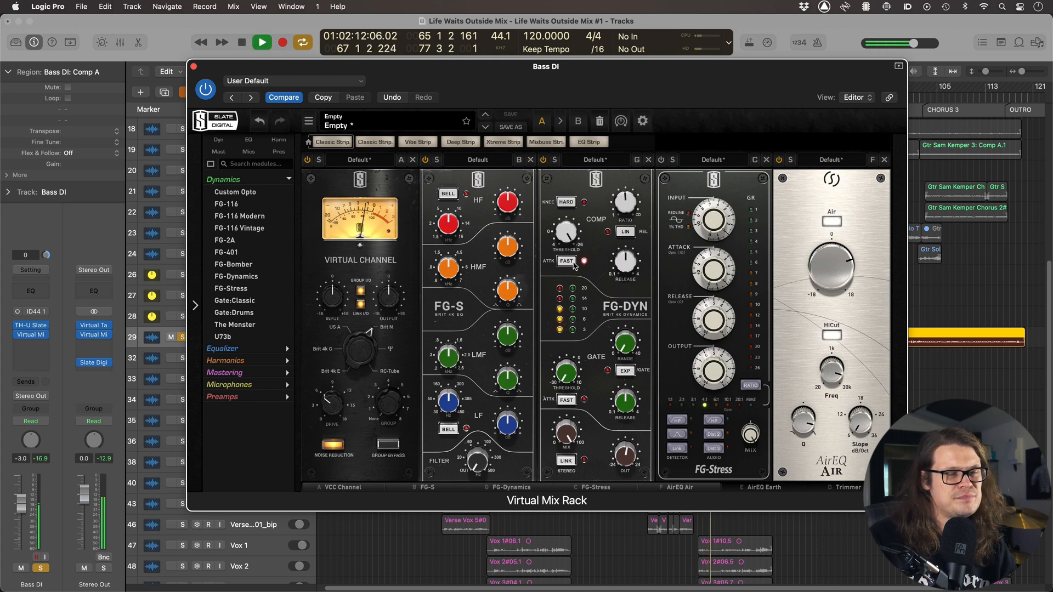
pyautogui.press('space')
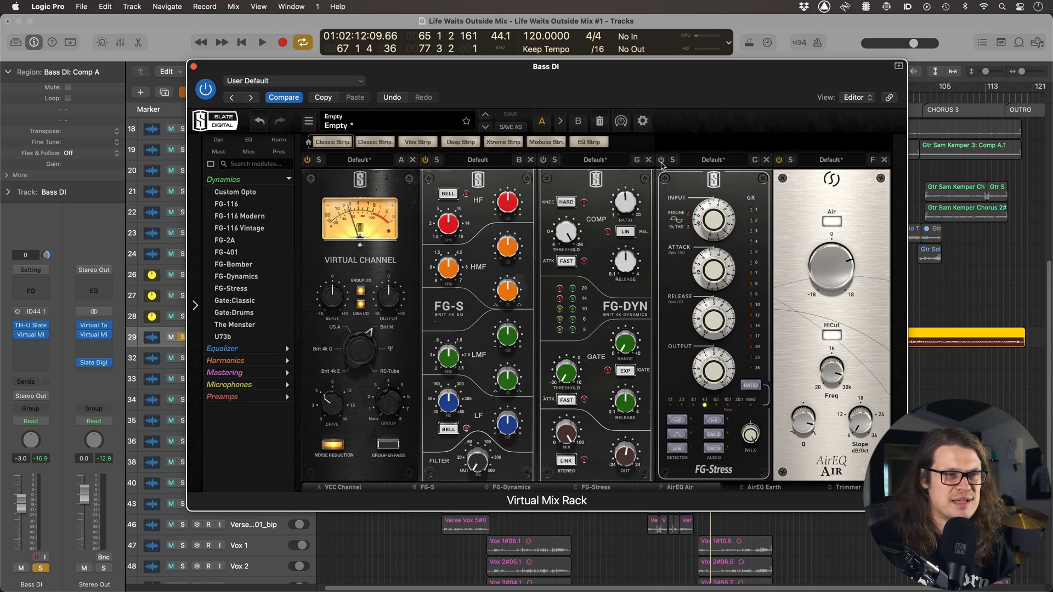
# Try the Bass DI's FG-Stress with its attack at 0.00 during playback and turn the attack back up.
pyautogui.moveTo(714, 274); pyautogui.dragTo(719, 322)
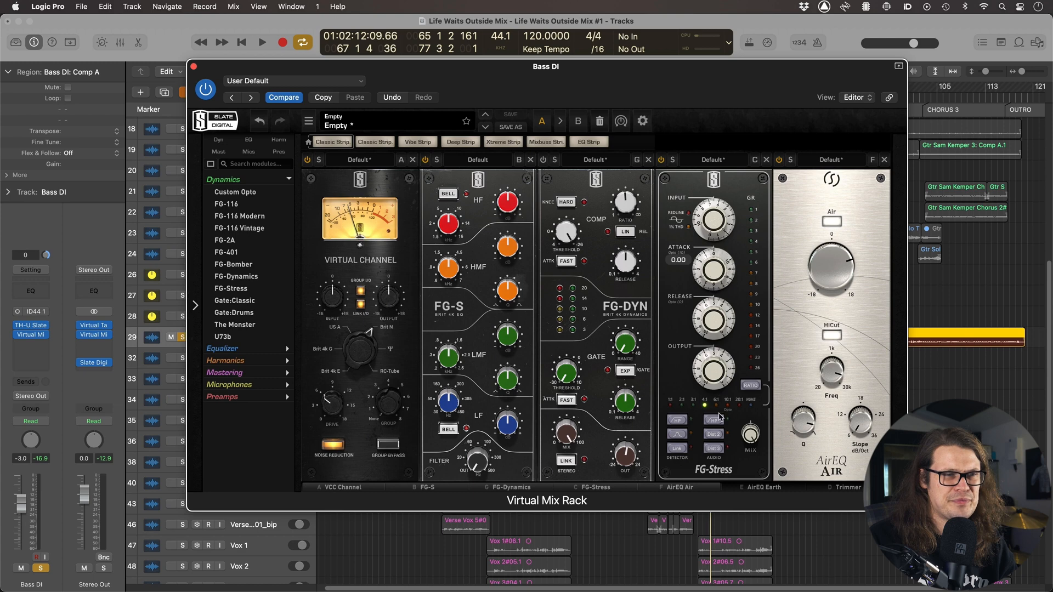
pyautogui.press('space')
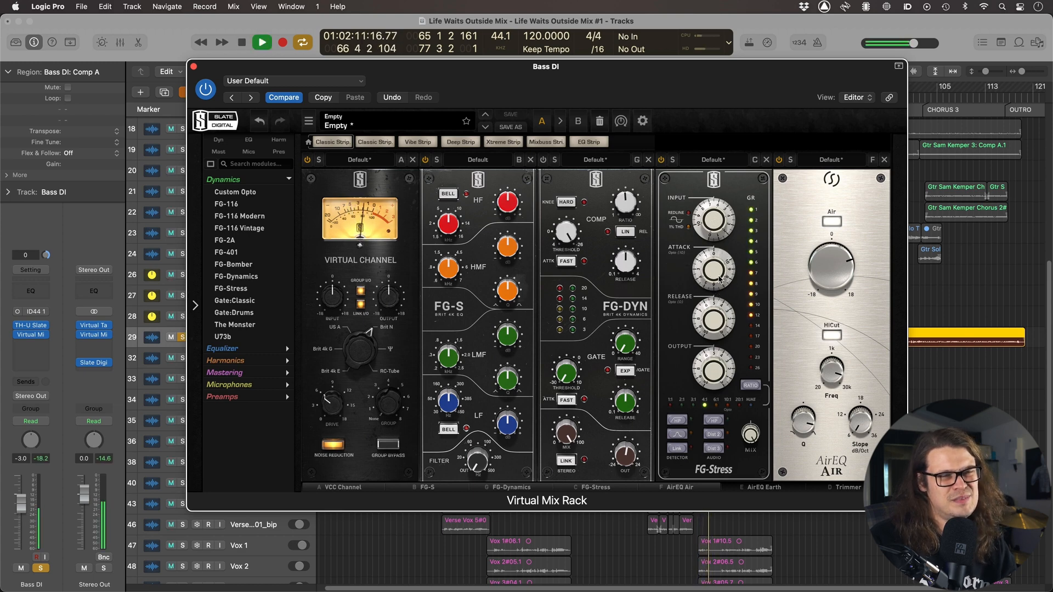
pyautogui.press('space')
pyautogui.moveTo(719, 278); pyautogui.dragTo(728, 233)
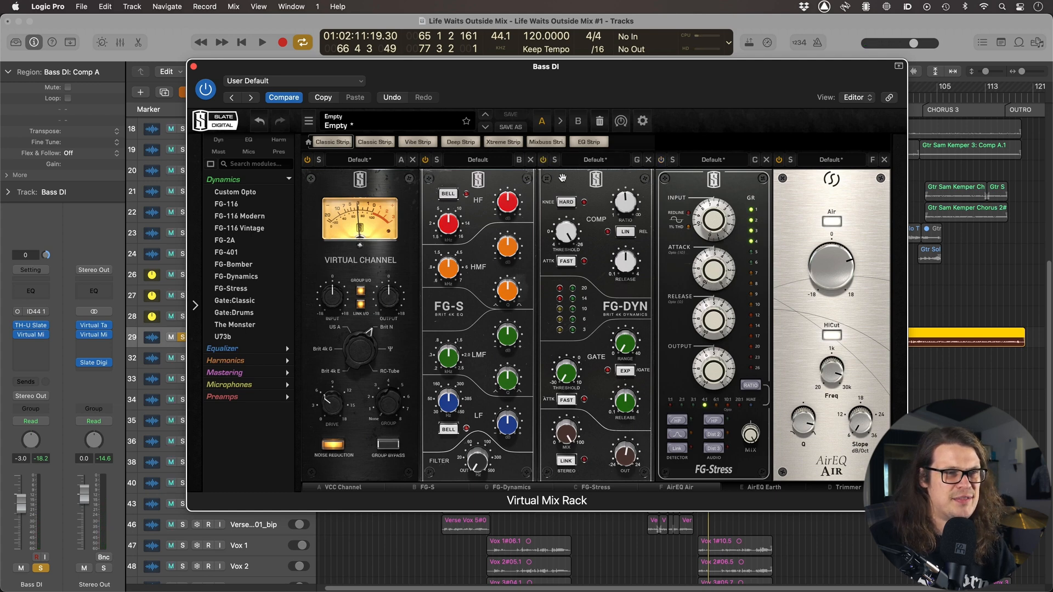
# Try the hard knee on the Bass DI's FG-Dynamics compressor during playback and switch it off again.
pyautogui.press('space')
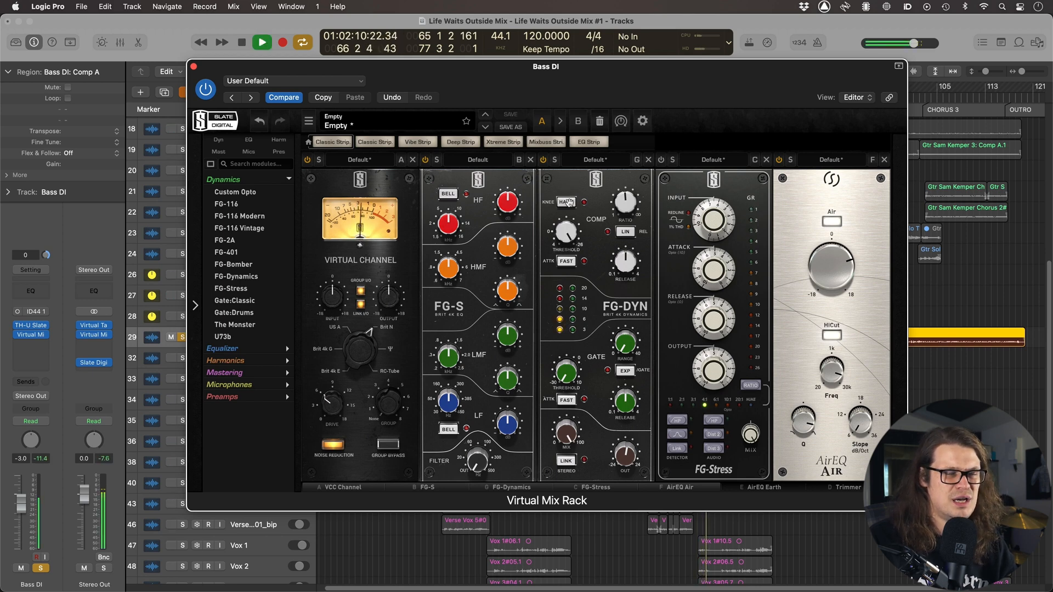
pyautogui.click(569, 203)
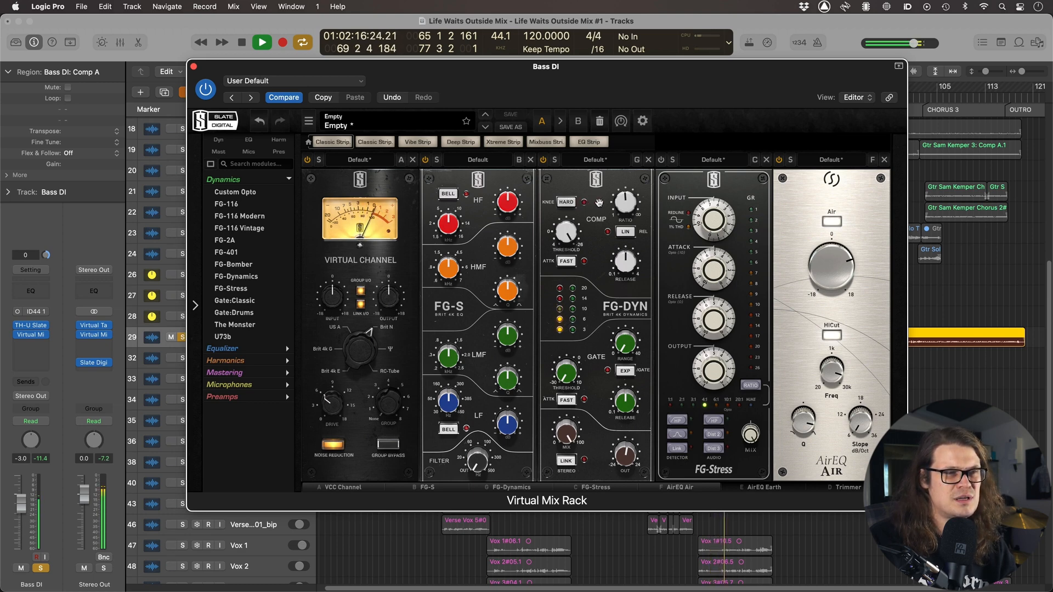
pyautogui.press('space')
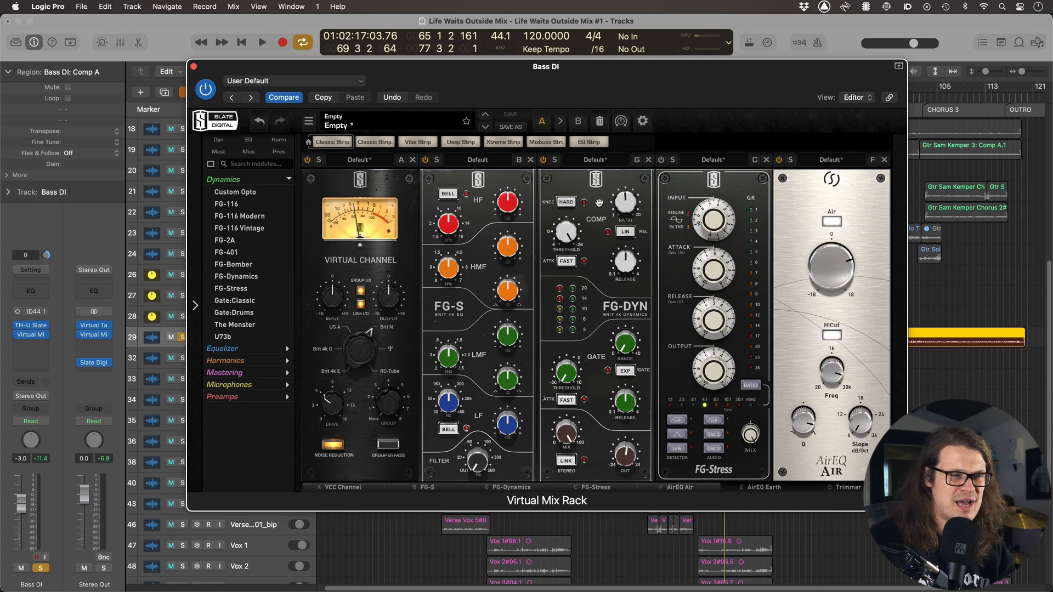
# Enable the hard knee and fast attack on the Bass DI's FG-Dynamics compressor and lower its mix for parallel compression.
pyautogui.moveTo(570, 465); pyautogui.dragTo(572, 523)
pyautogui.moveTo(569, 441); pyautogui.dragTo(569, 443)
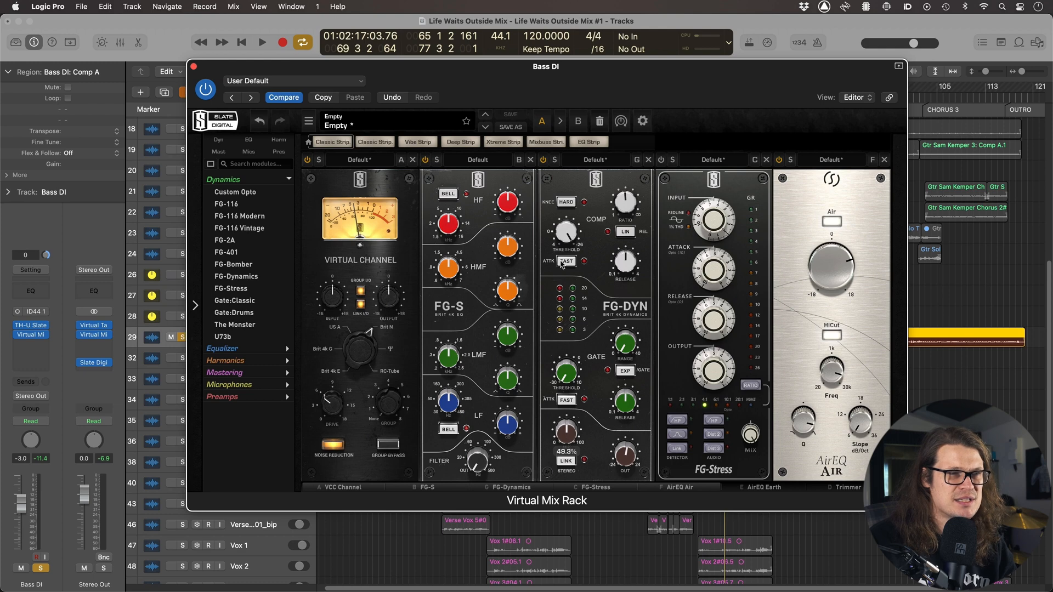
pyautogui.click(570, 206)
pyautogui.click(569, 262)
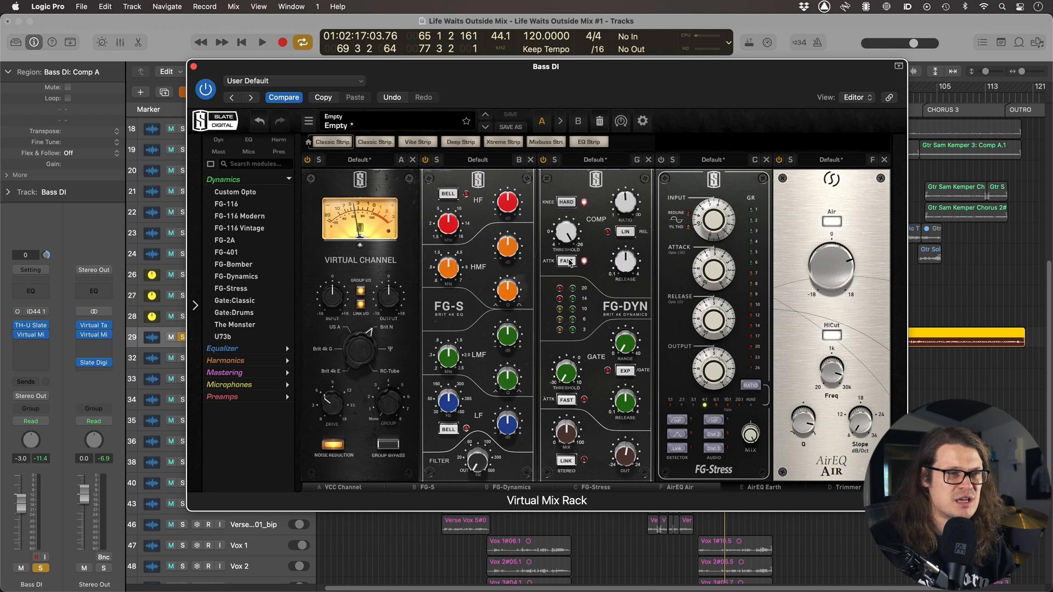
pyautogui.moveTo(571, 429); pyautogui.dragTo(582, 524)
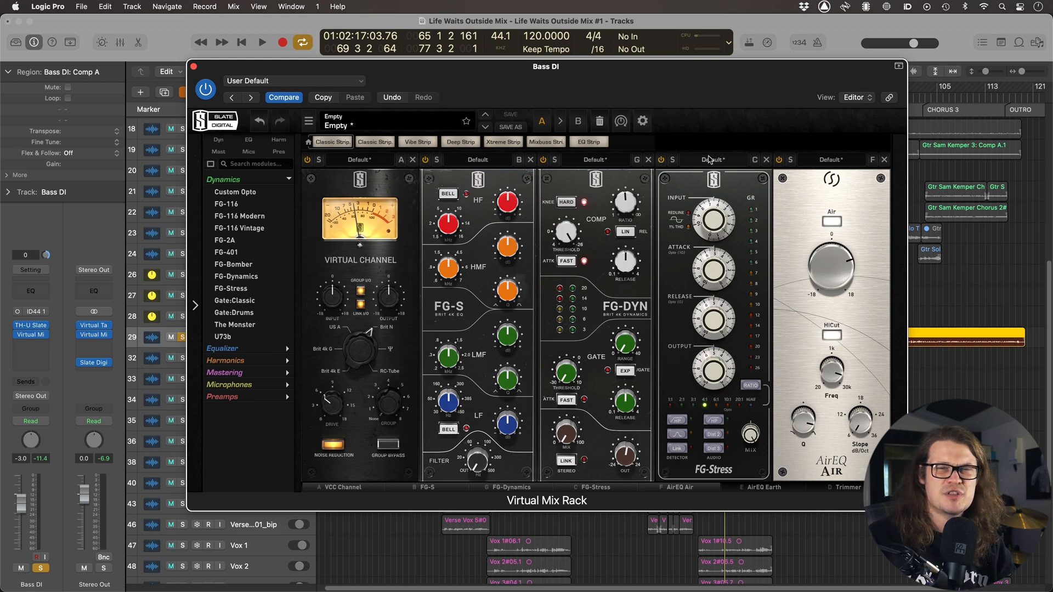
# Move FG-Dynamics after FG-Stress in the Bass DI rack and set its mix to 49.1% during playback.
pyautogui.moveTo(597, 180); pyautogui.dragTo(751, 181)
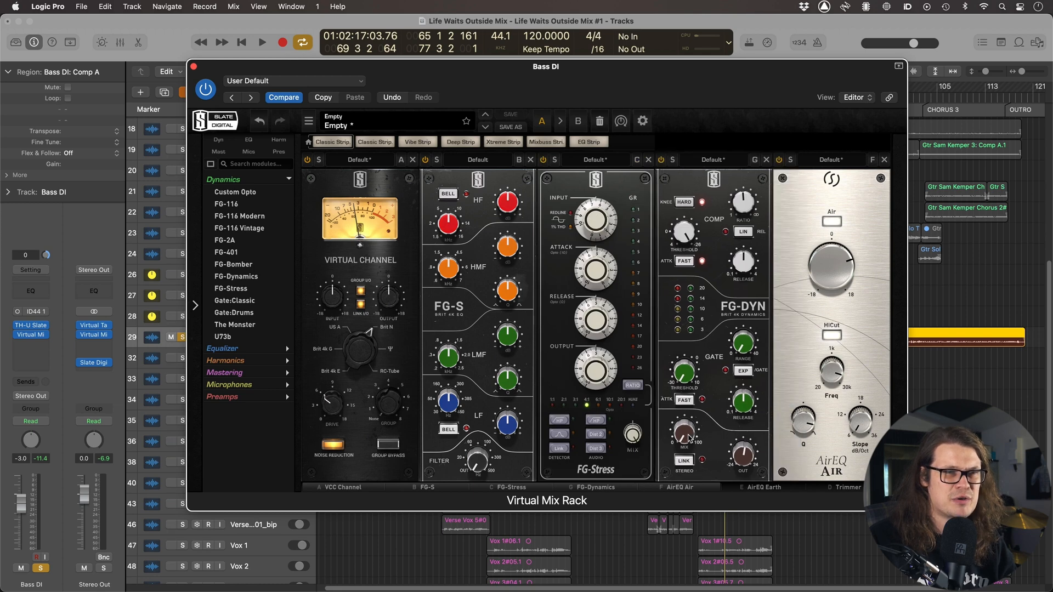
pyautogui.press('space')
pyautogui.moveTo(688, 436); pyautogui.dragTo(689, 422)
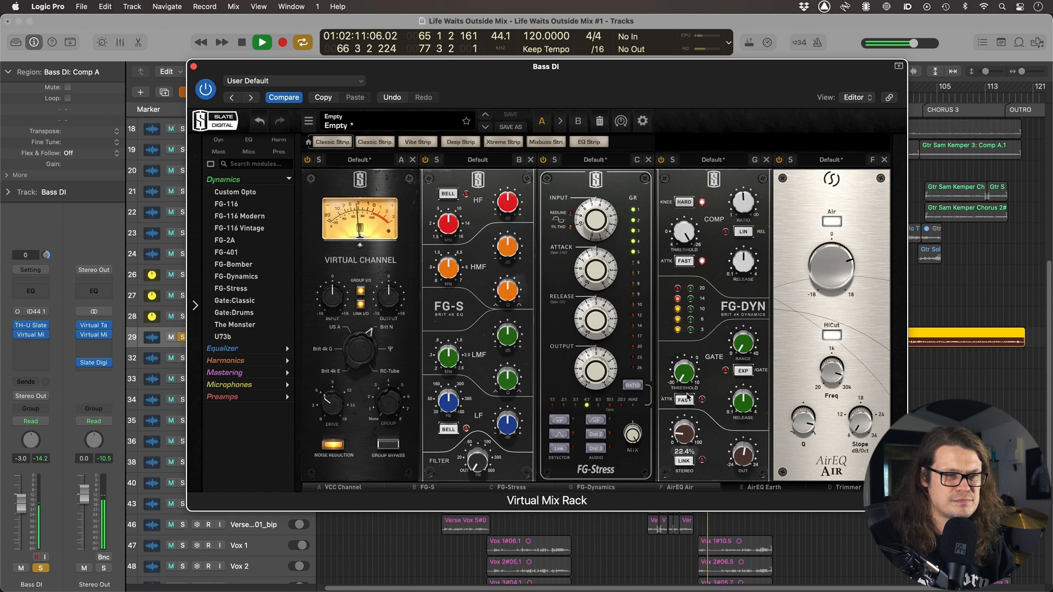
pyautogui.moveTo(687, 384); pyautogui.dragTo(688, 350)
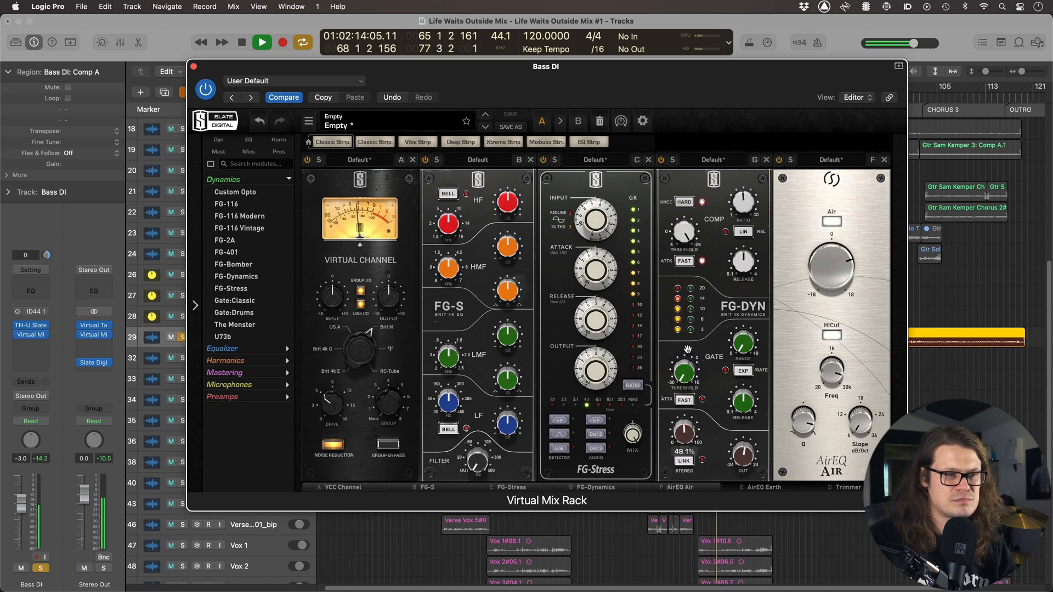
# Compare the Bass DI with FG-Dynamics bypassed and active, and stop playback.
pyautogui.click(662, 161)
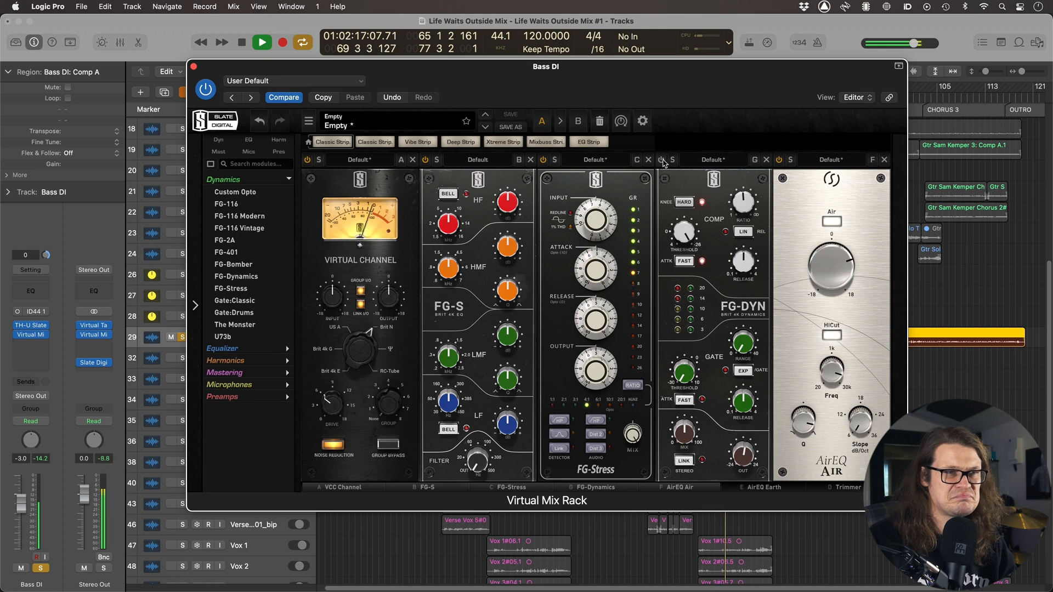
pyautogui.click(662, 161)
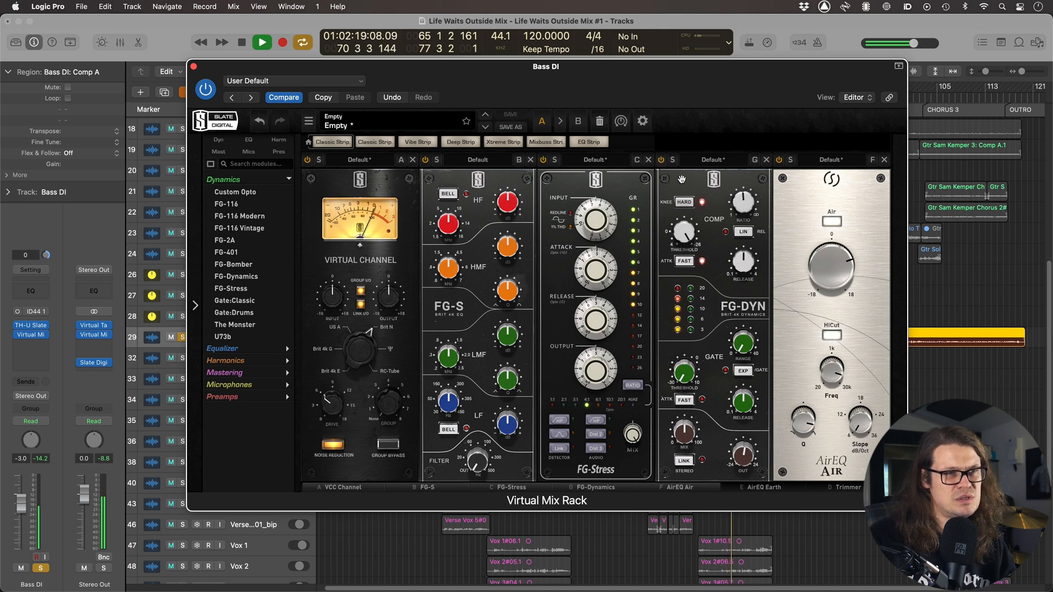
pyautogui.press('space')
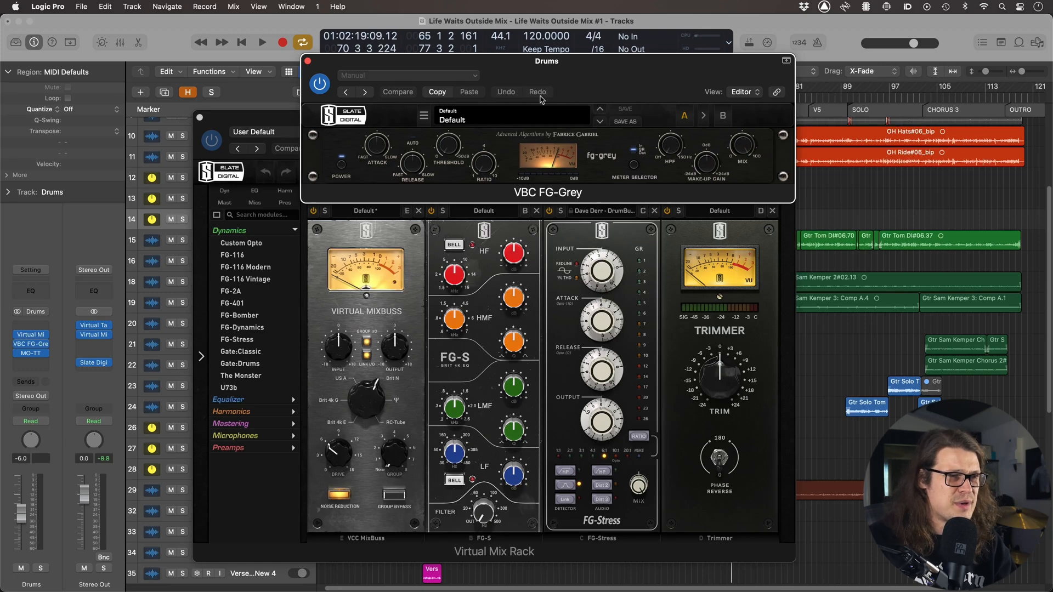
# Insert an FG-Dynamics module between FG-S and FG-Stress in the Drums bus's Virtual Mix Rack.
pyautogui.click(537, 225)
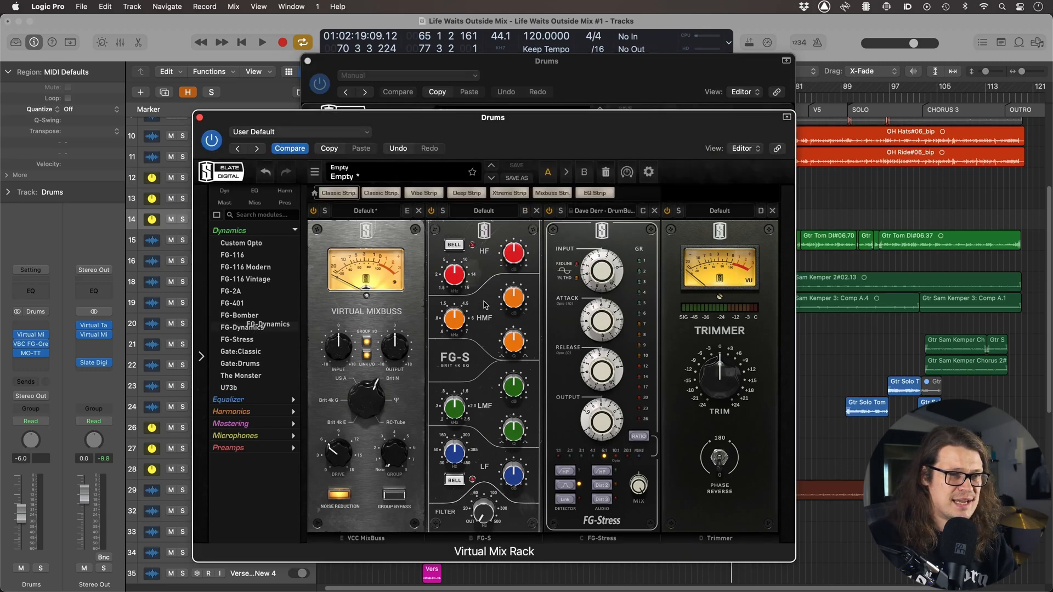
pyautogui.moveTo(484, 305); pyautogui.dragTo(648, 213)
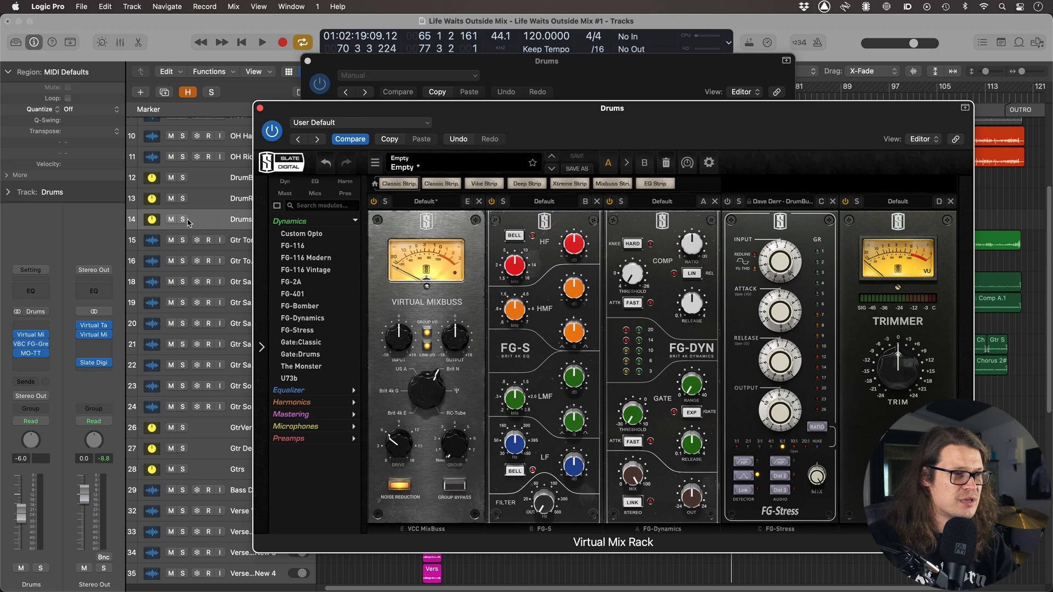
# Solo the Drums bus and bypass its VBC FG-Grey compressor, returning to the Virtual Mix Rack window.
pyautogui.click(185, 220)
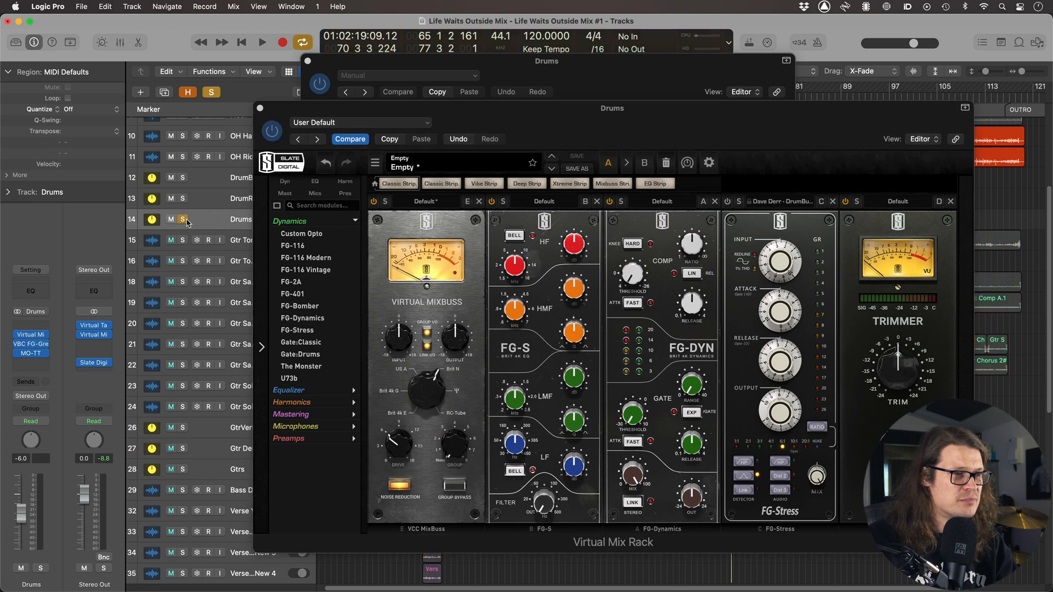
pyautogui.click(329, 90)
pyautogui.click(810, 114)
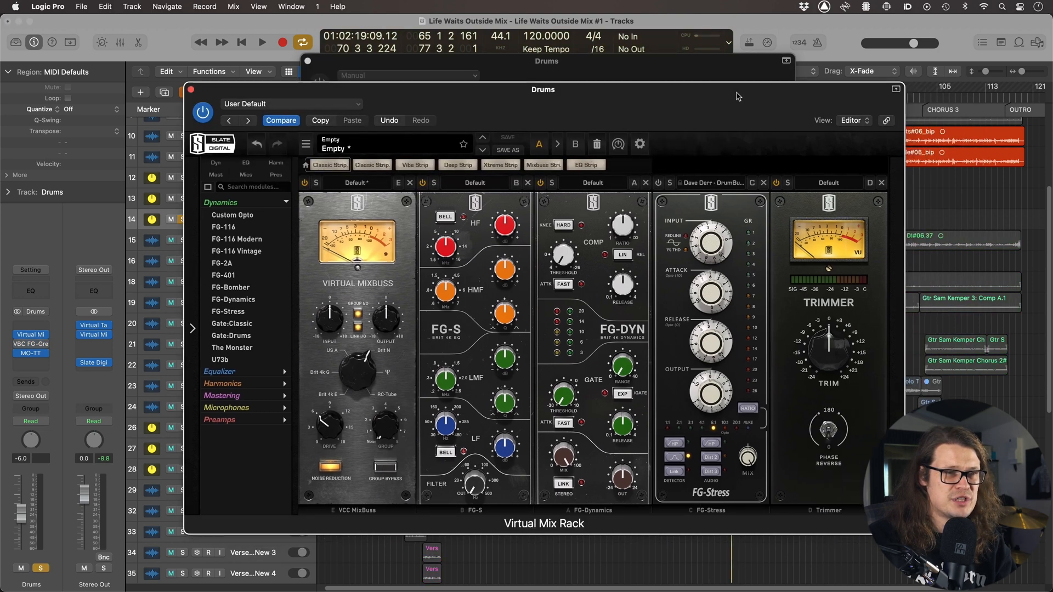
# Set the threshold of the Drums bus's FG-Dynamics compressor to -12.3 dB, starting and stopping playback to listen.
pyautogui.press('space')
pyautogui.moveTo(567, 253); pyautogui.dragTo(574, 163)
pyautogui.press('space')
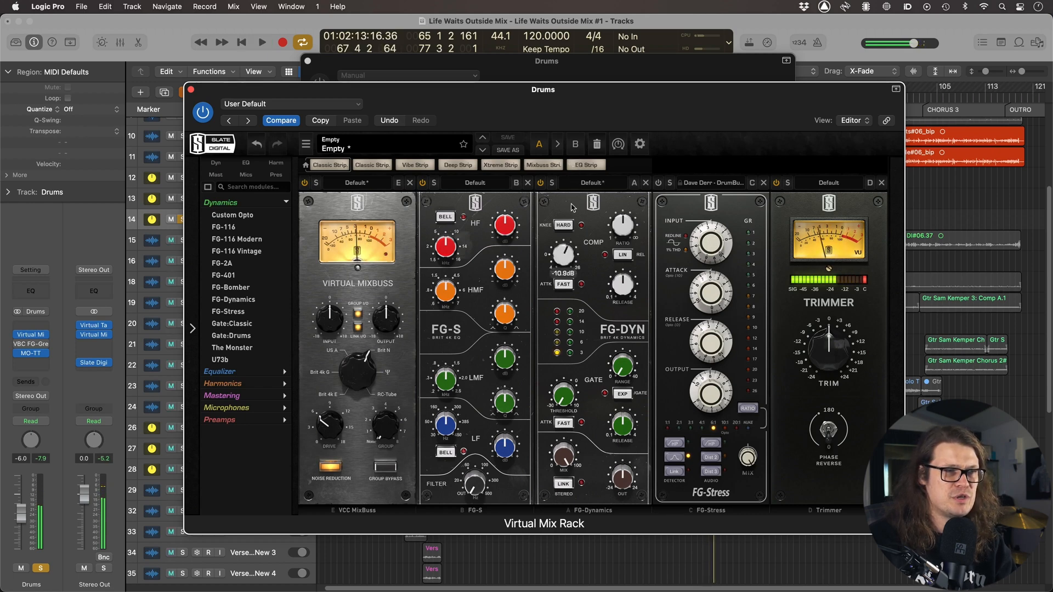
pyautogui.moveTo(569, 262); pyautogui.dragTo(568, 219)
pyautogui.press('space')
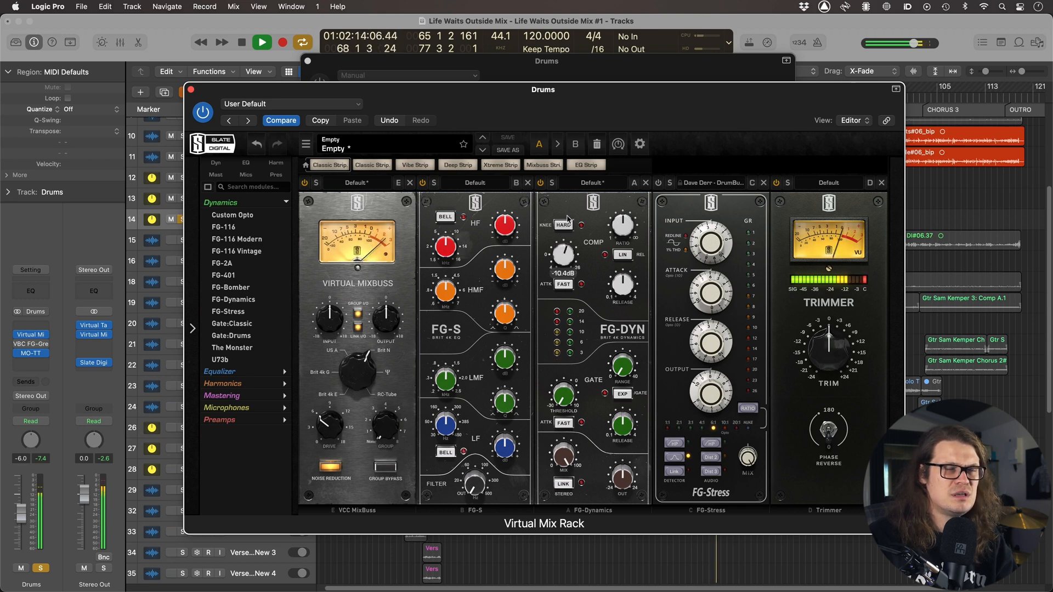
pyautogui.press('space')
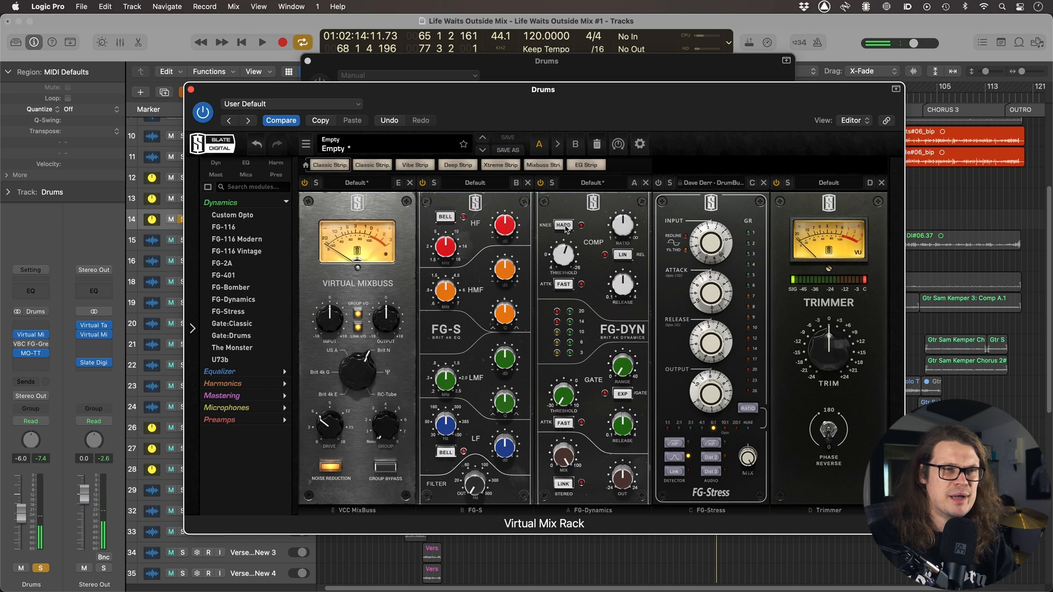
pyautogui.moveTo(566, 256)
pyautogui.mouseDown()
pyautogui.moveTo(565, 240)
pyautogui.moveTo(566, 252)
pyautogui.mouseUp()
pyautogui.press('space')
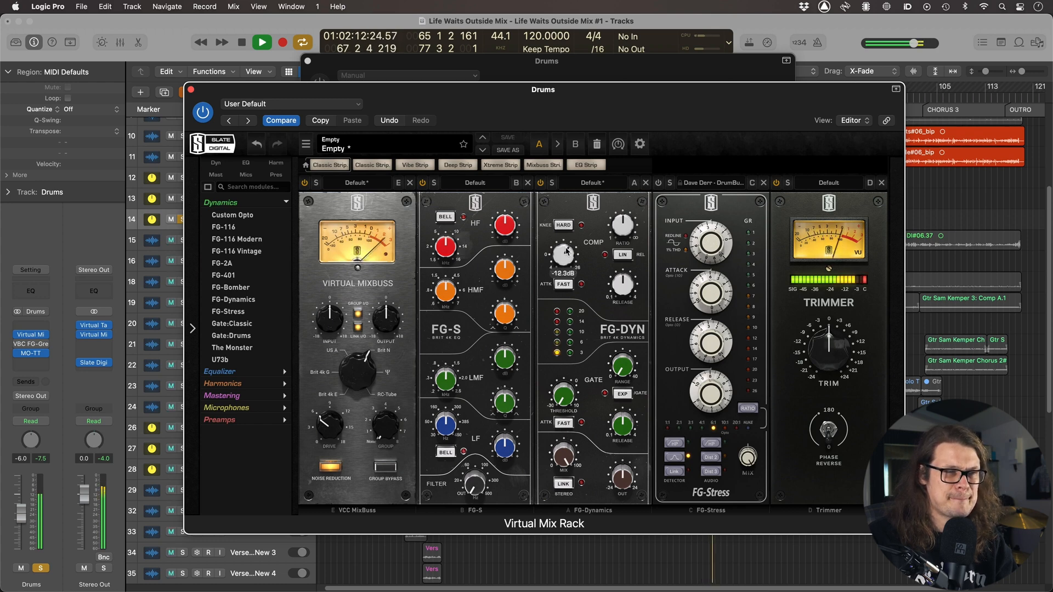
pyautogui.press('space')
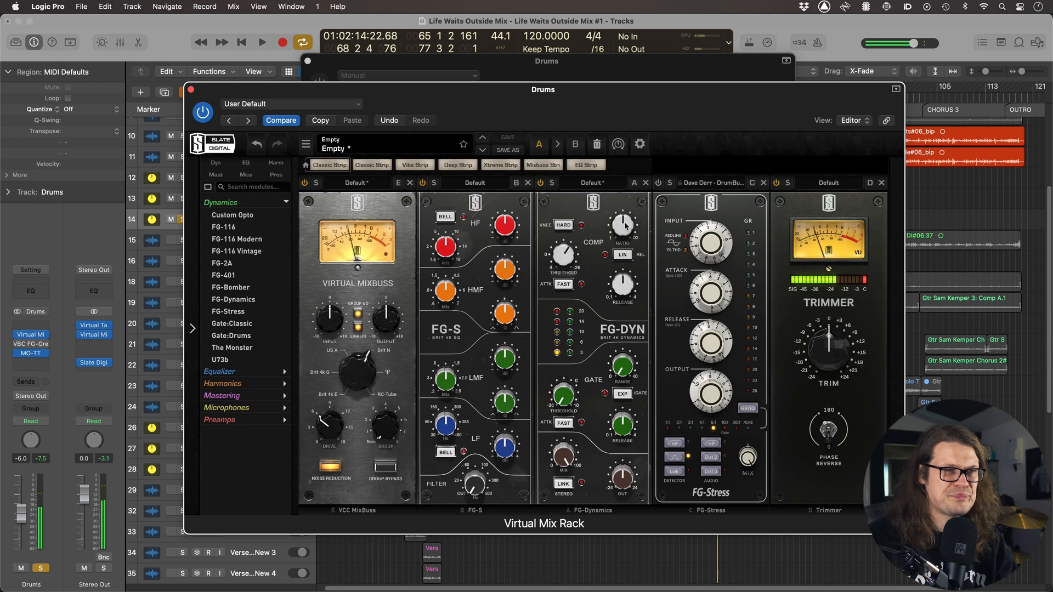
# Fine-tune the ratio of the Drums bus's FG-Dynamics compressor and play back a short passage to check it.
pyautogui.moveTo(626, 225); pyautogui.dragTo(626, 233)
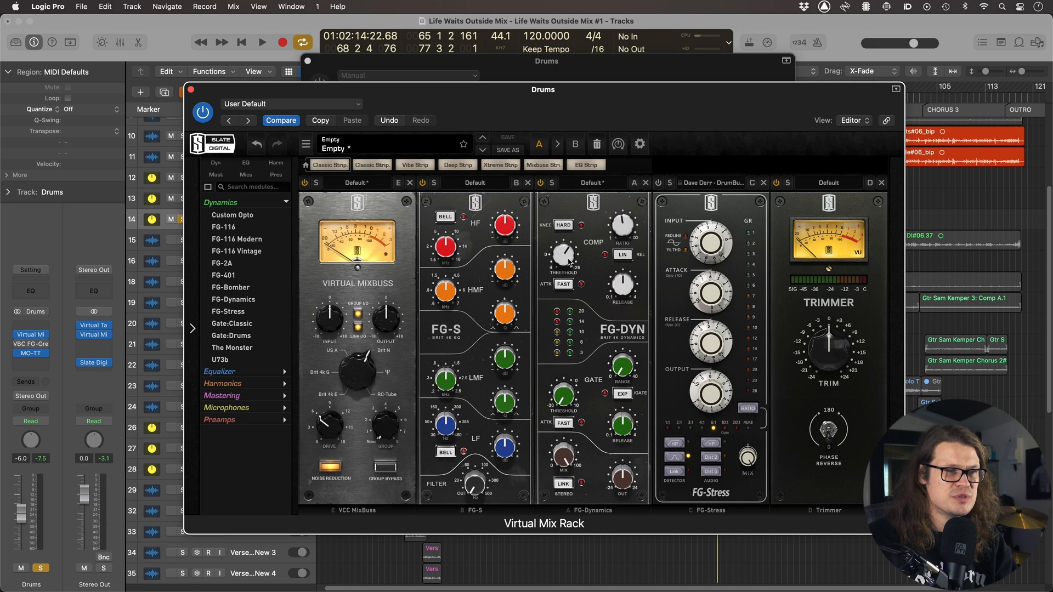
pyautogui.press('space')
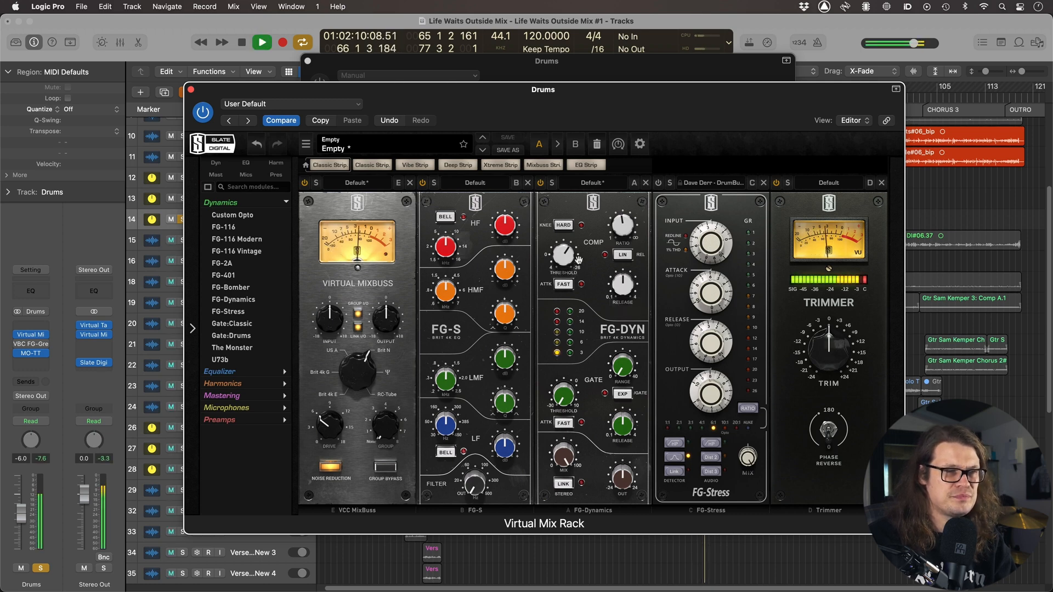
pyautogui.press('space')
# Activate the Drums bus's VBC FG-Grey, set its threshold to -10.8 dB and adjust its attack during playback.
pyautogui.click(580, 76)
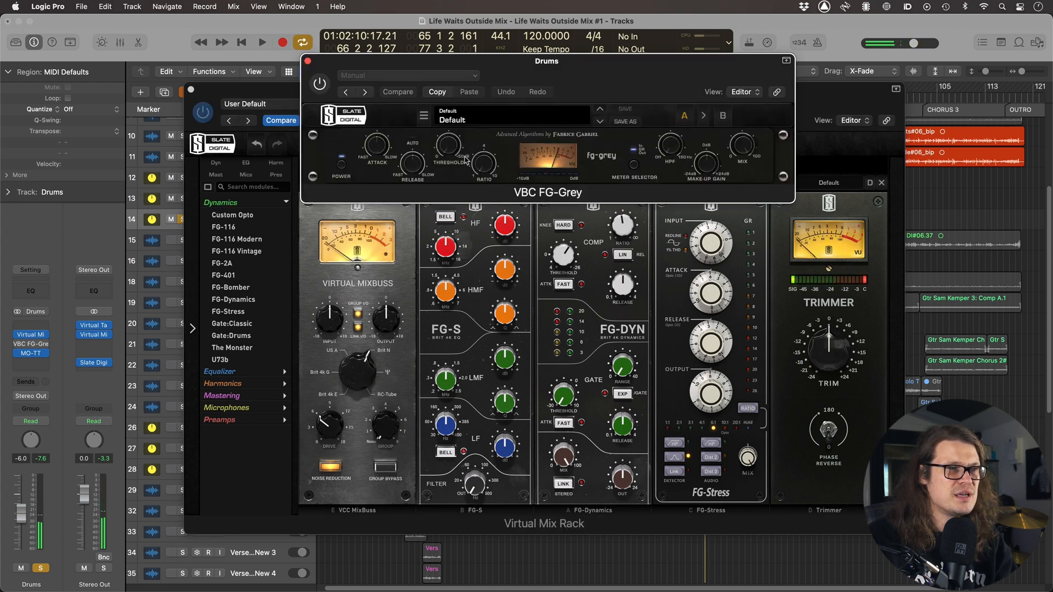
pyautogui.click(483, 240)
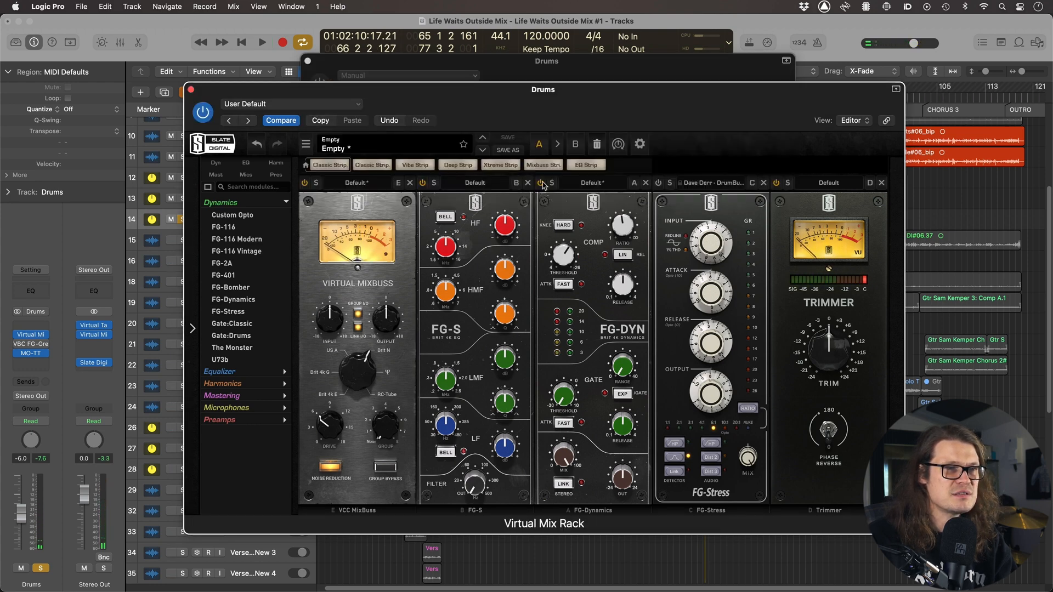
pyautogui.click(572, 70)
pyautogui.press('space')
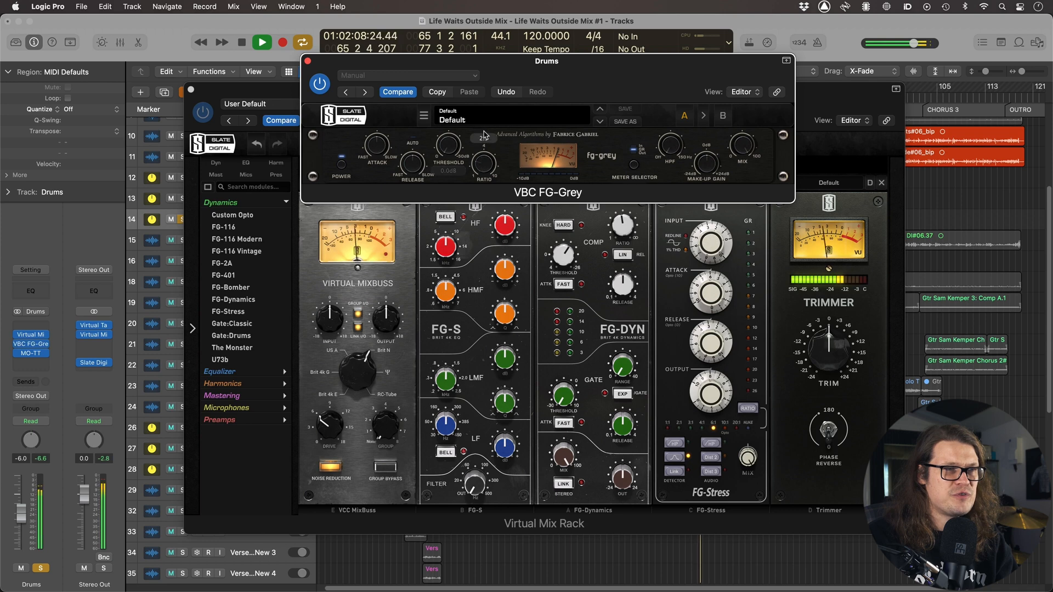
pyautogui.moveTo(451, 145); pyautogui.dragTo(454, 113)
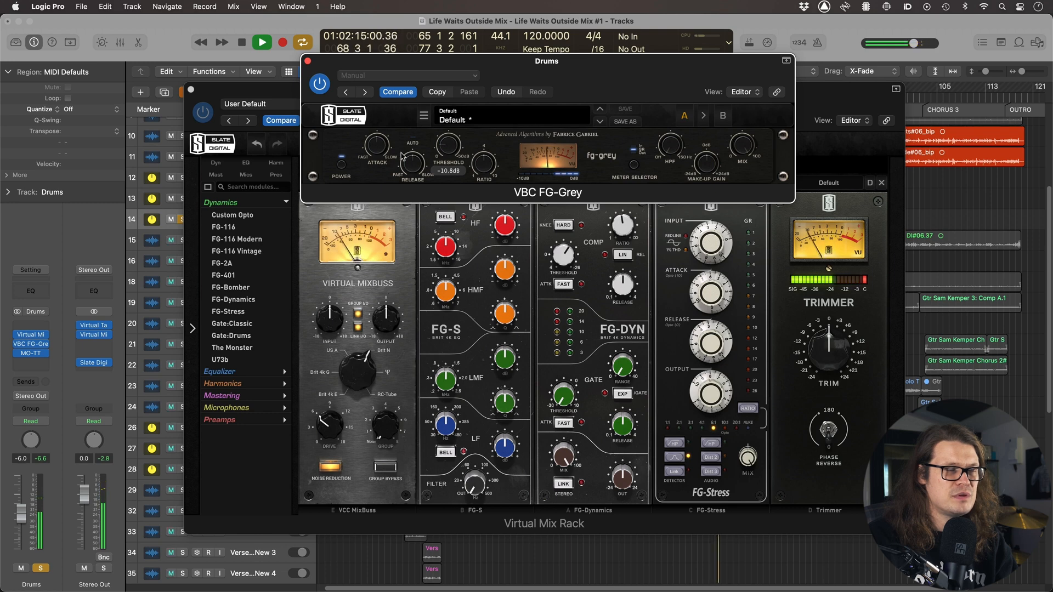
pyautogui.moveTo(384, 151); pyautogui.dragTo(386, 97)
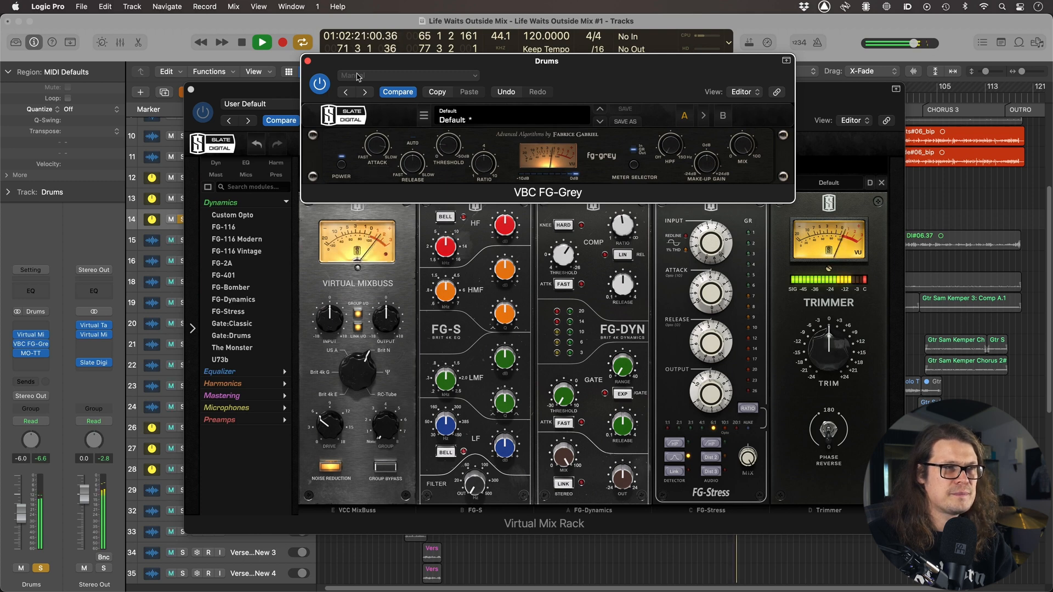
# Reposition the VBC FG-Grey window clear of the rack, compare FG-Grey against FG-Dynamics on the drums, and stop playback.
pyautogui.moveTo(415, 65); pyautogui.dragTo(404, 32)
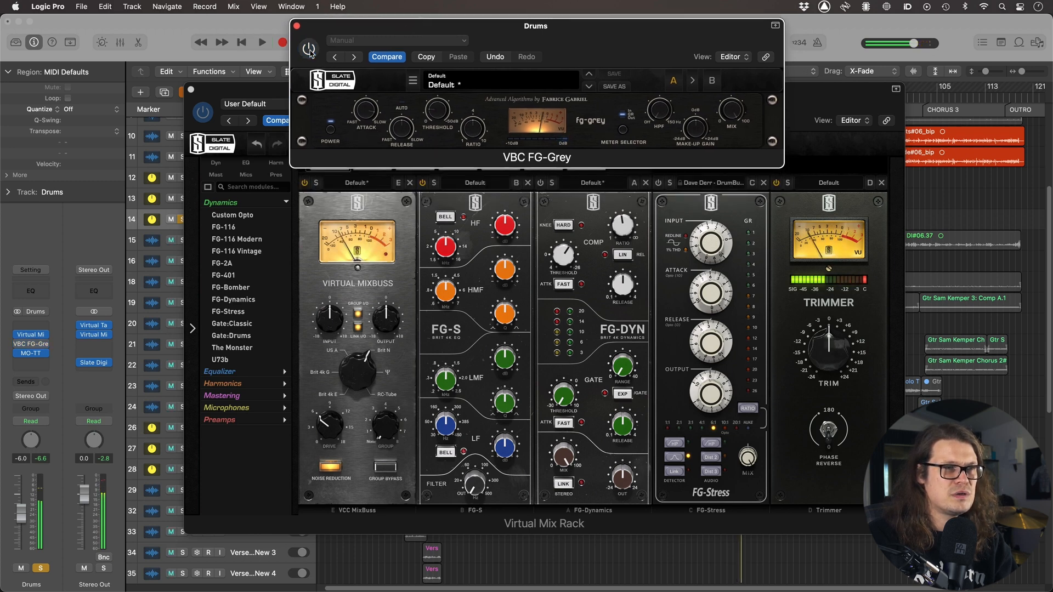
pyautogui.click(538, 186)
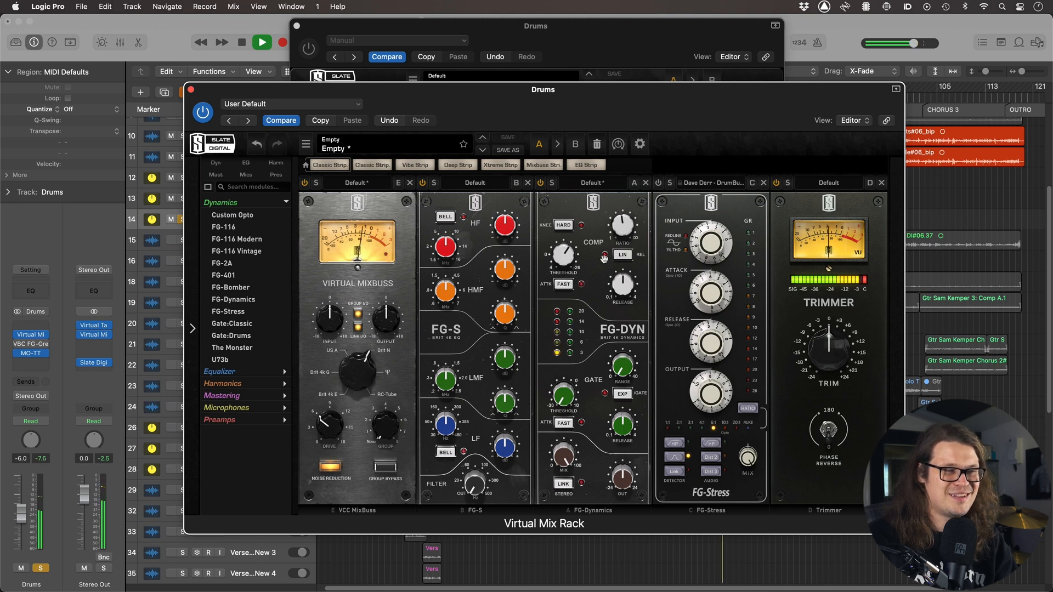
pyautogui.press('space')
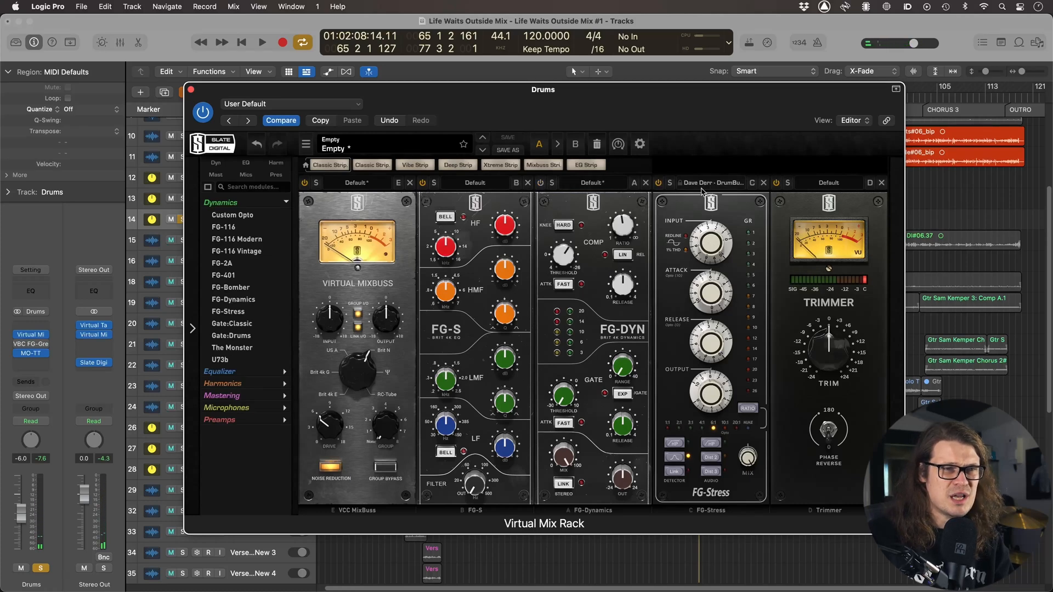
# Choose the Dave Derr - DrumBuss factory preset for the Drums bus's FG-Stress and play back a short passage.
pyautogui.click(717, 184)
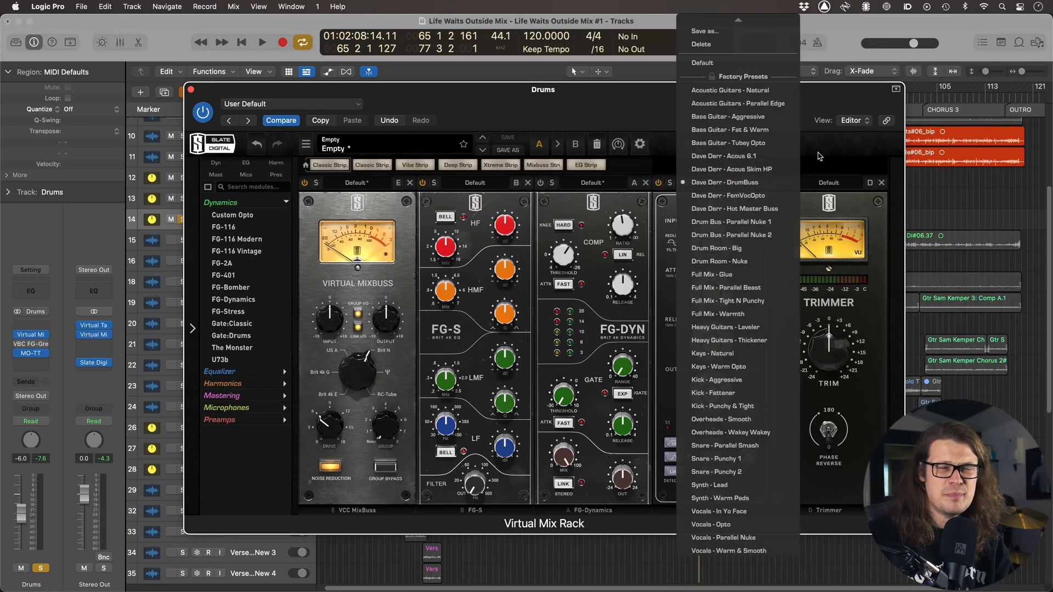
pyautogui.click(740, 184)
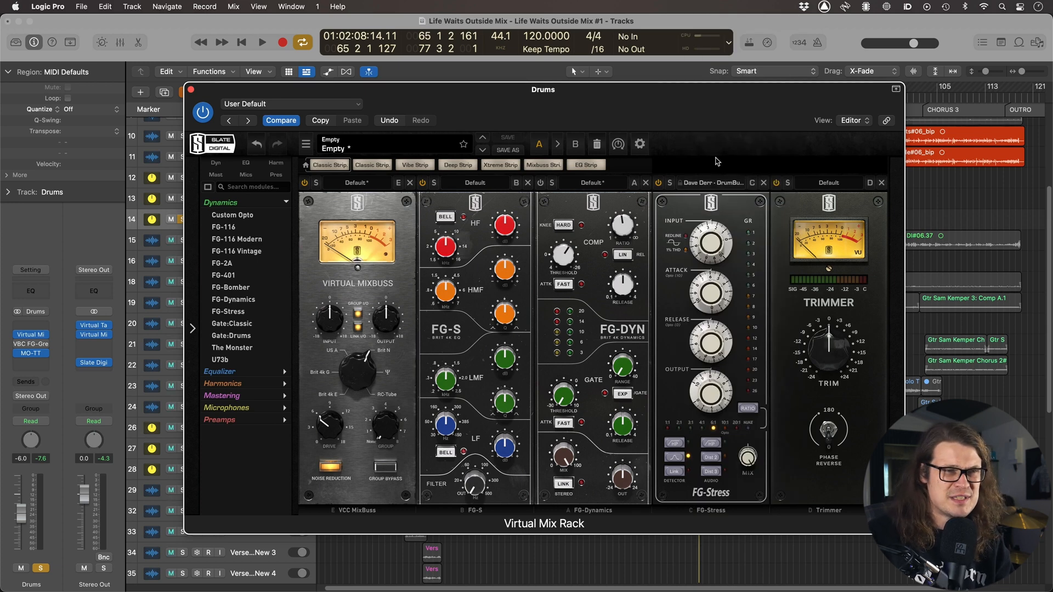
pyautogui.press('space')
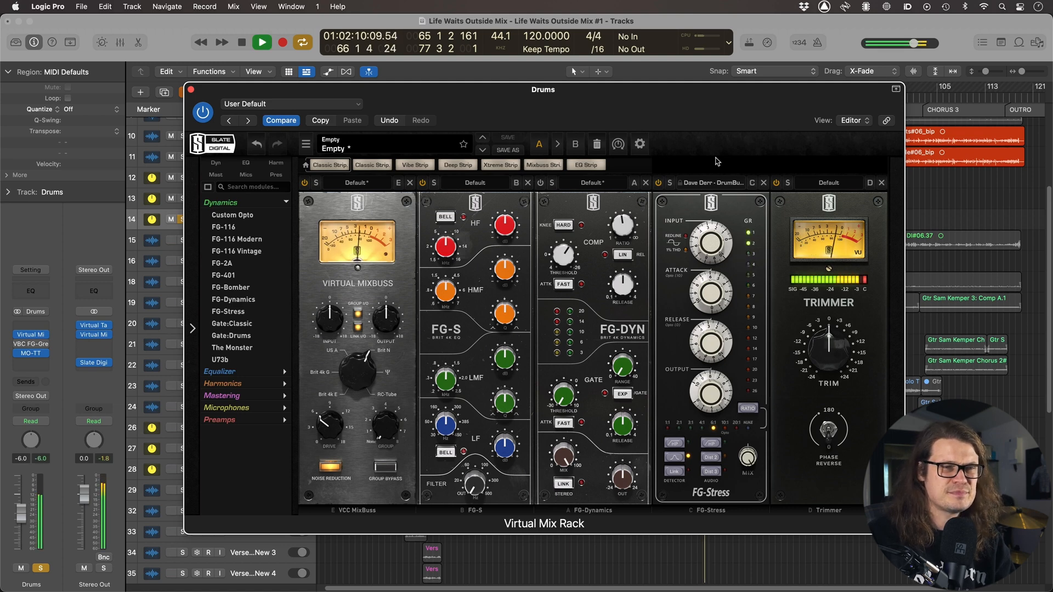
pyautogui.press('space')
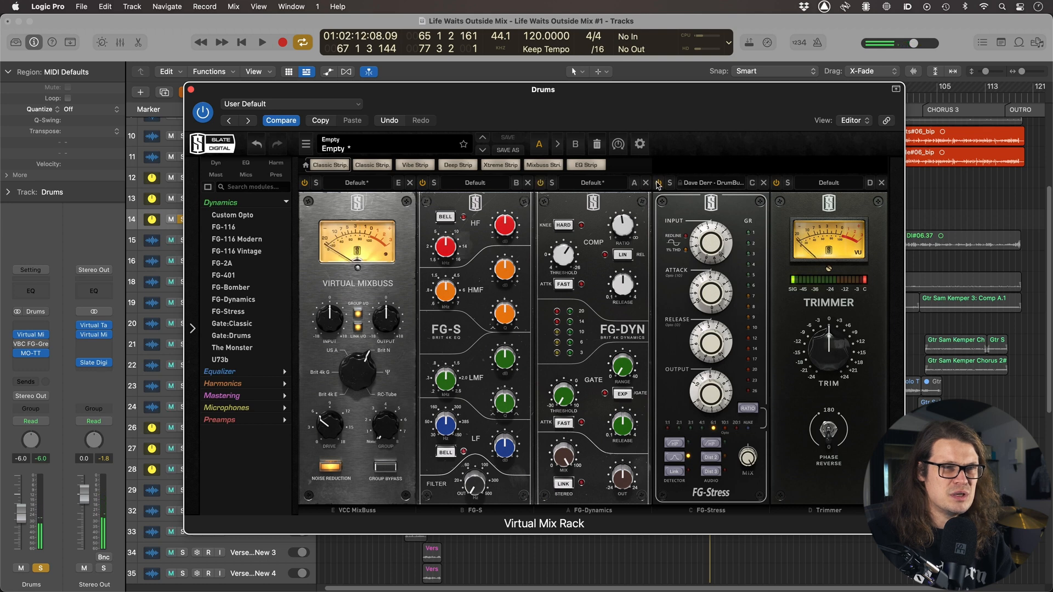
# Raise the output gain of the Drums bus's FG-Dynamics and compare it with FG-Stress during playback.
pyautogui.press('space')
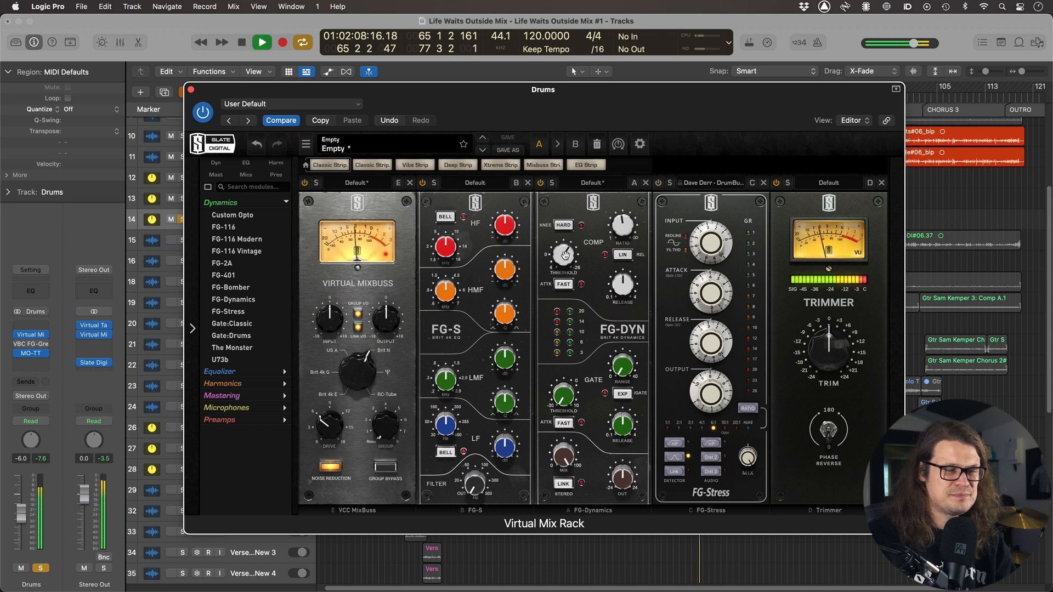
pyautogui.moveTo(623, 482); pyautogui.dragTo(623, 473)
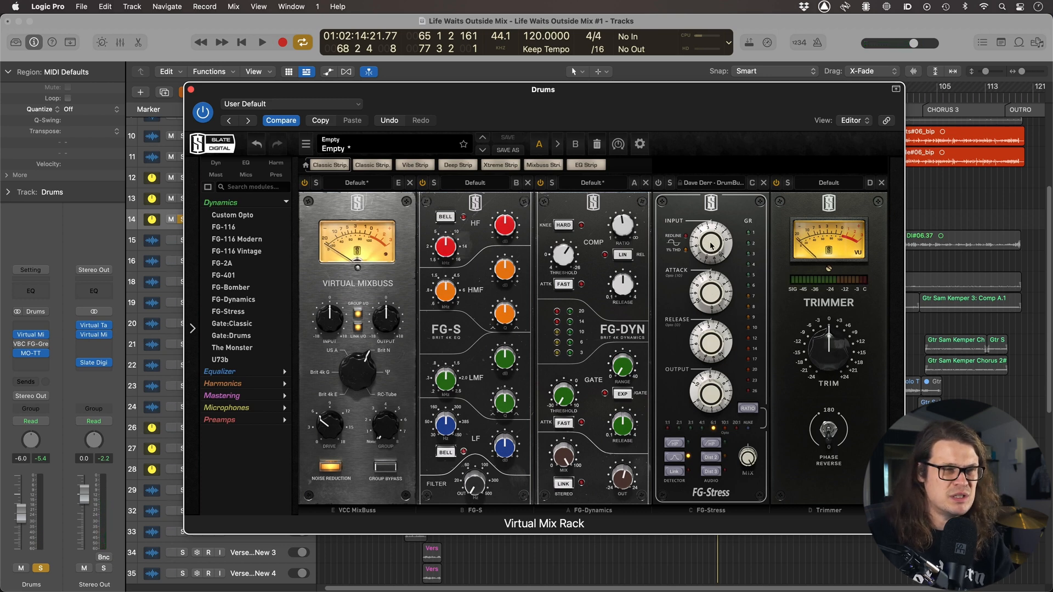
pyautogui.press('space')
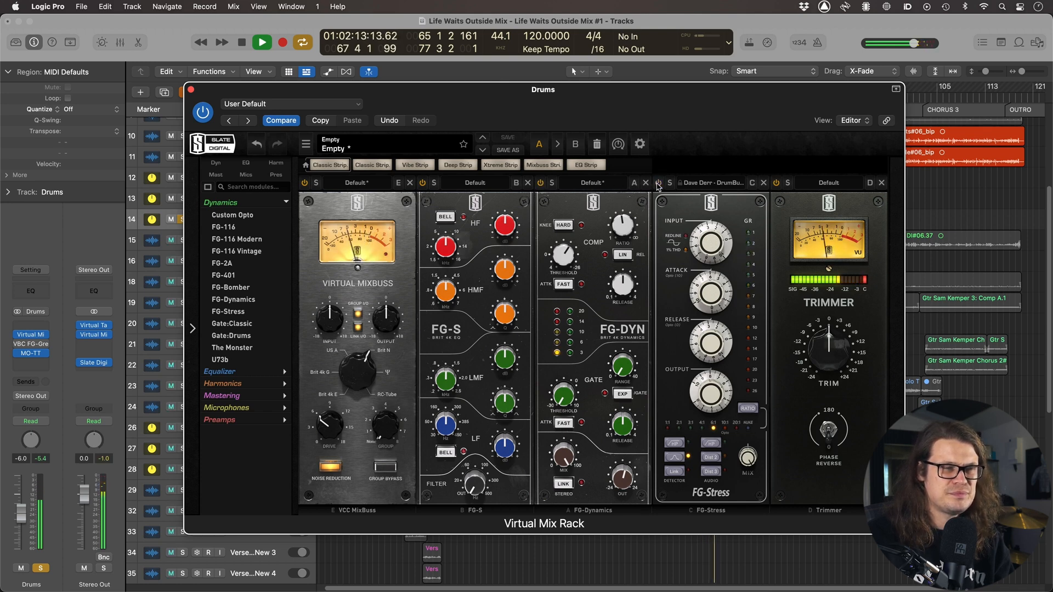
pyautogui.press('space')
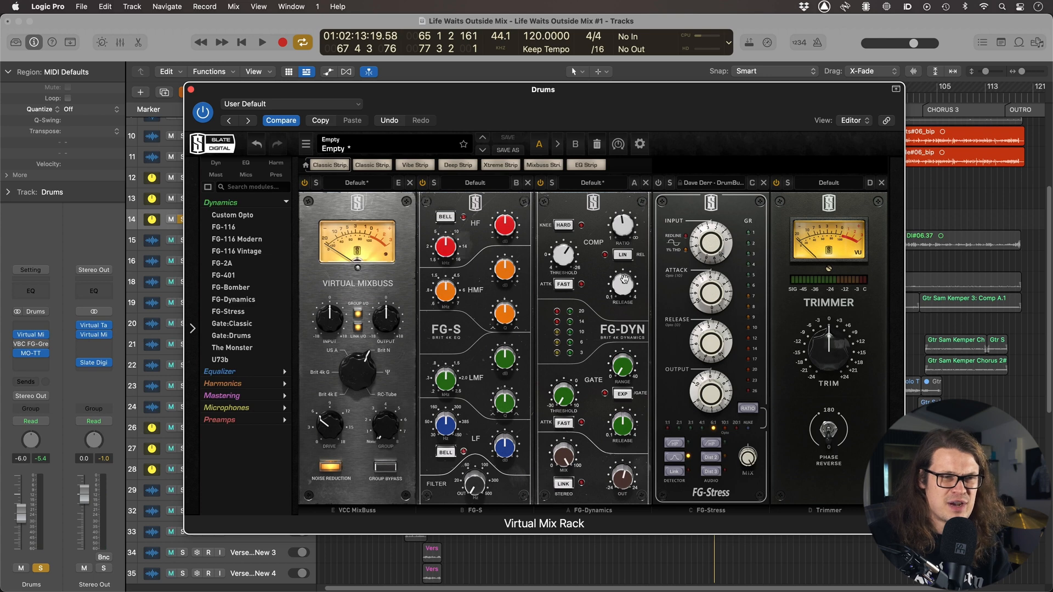
# Set the FG-Dynamics compressor's release to 0.22 s and its output gain to 3.36 dB while the drums play.
pyautogui.moveTo(624, 279); pyautogui.dragTo(624, 289)
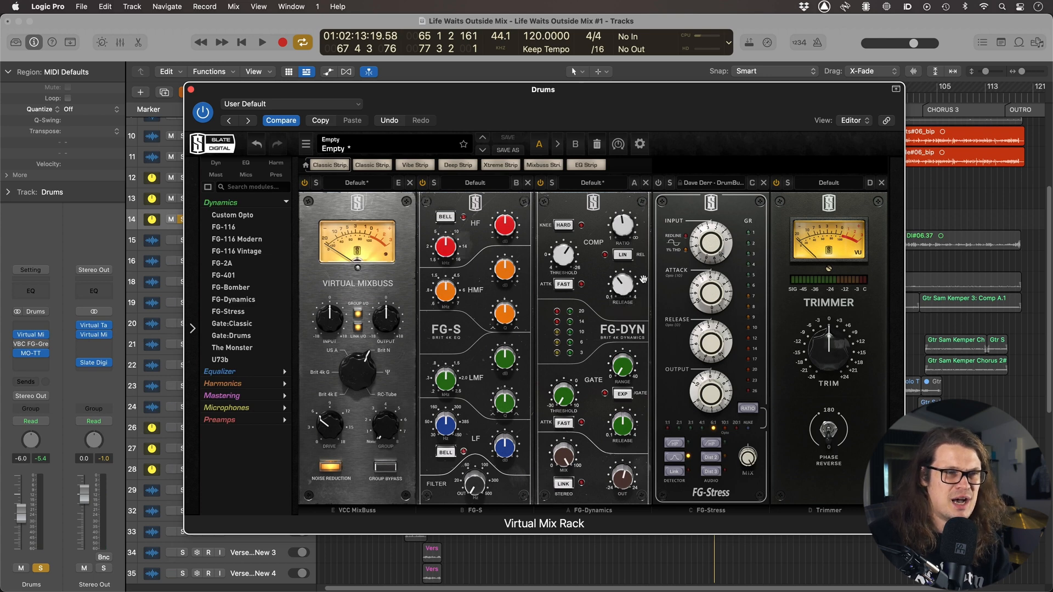
pyautogui.press('space')
pyautogui.moveTo(623, 283); pyautogui.dragTo(623, 287)
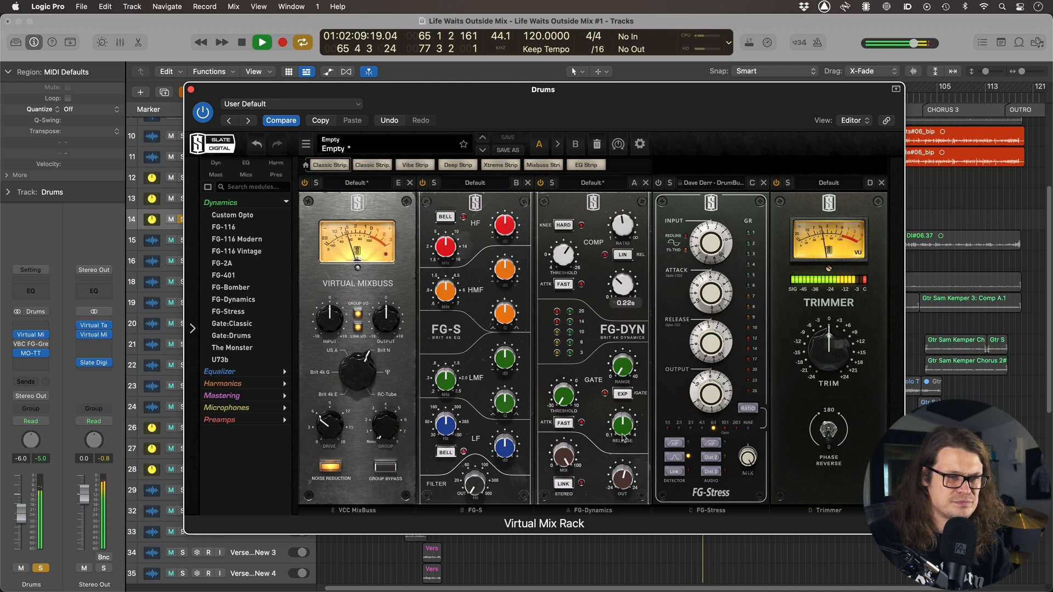
pyautogui.moveTo(623, 479); pyautogui.dragTo(624, 475)
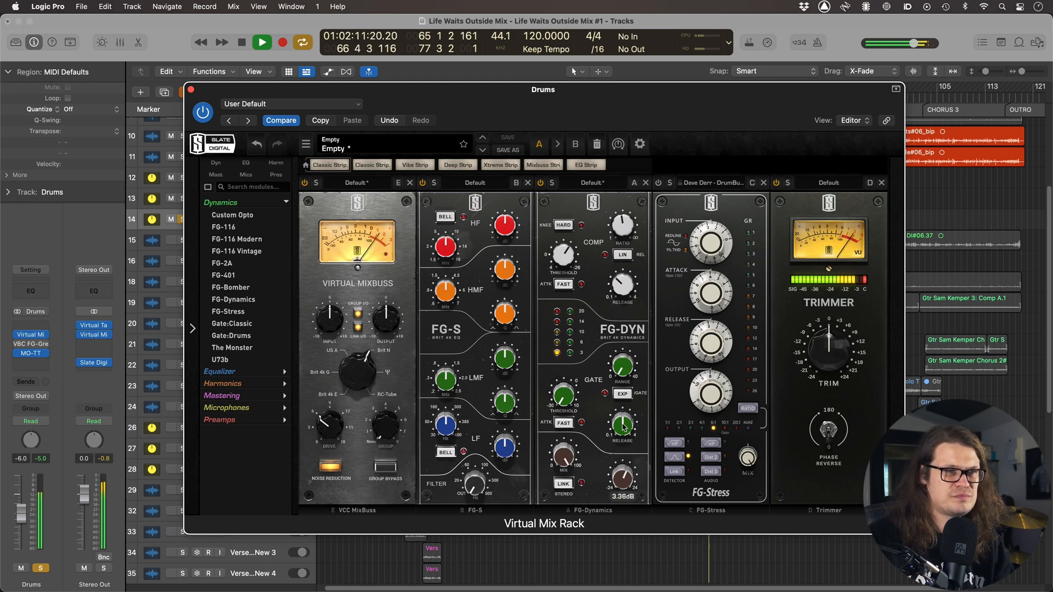
pyautogui.press('space')
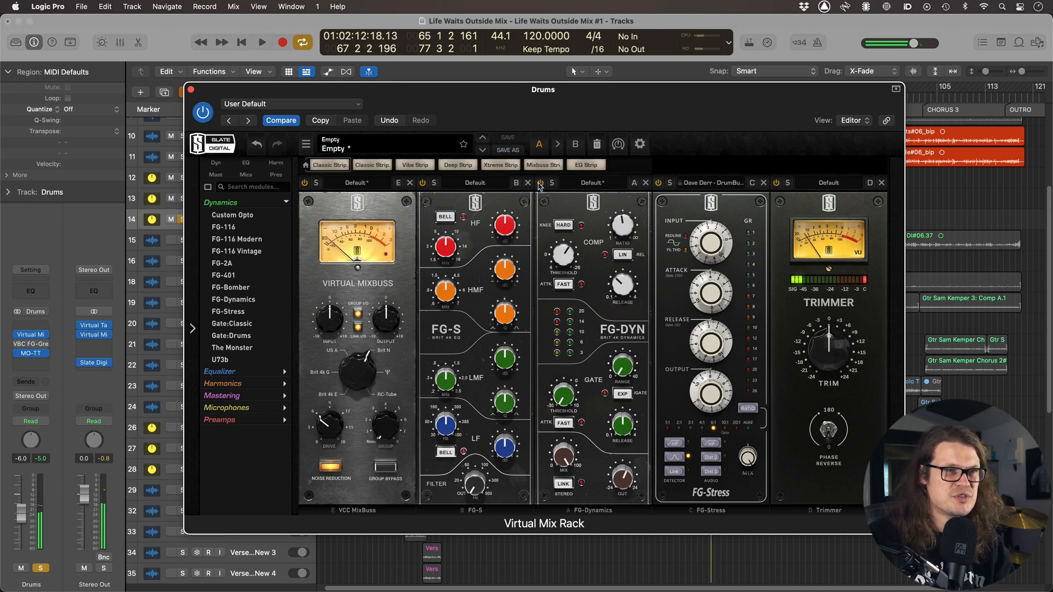
# Compare the Drums bus with FG-Dynamics bypassed and active during playback, and stop playback.
pyautogui.click(540, 183)
pyautogui.press('space')
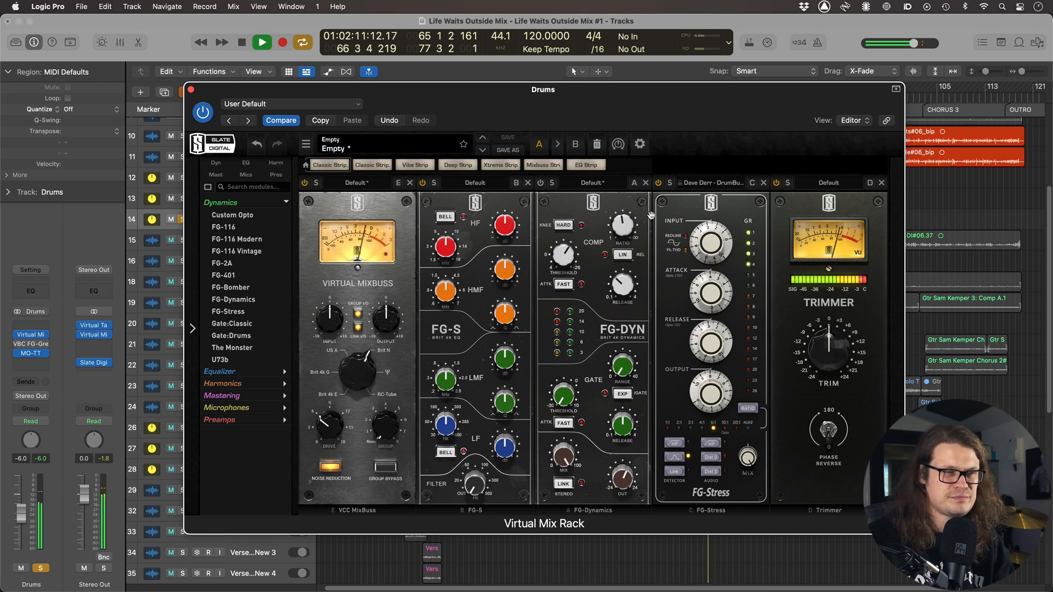
pyautogui.press('space')
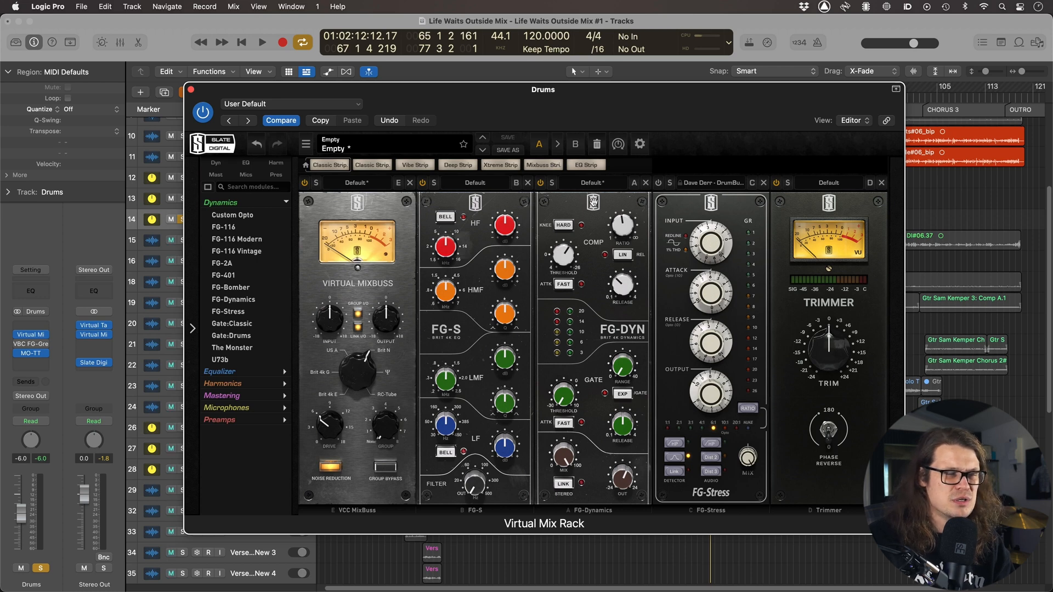
pyautogui.press('space')
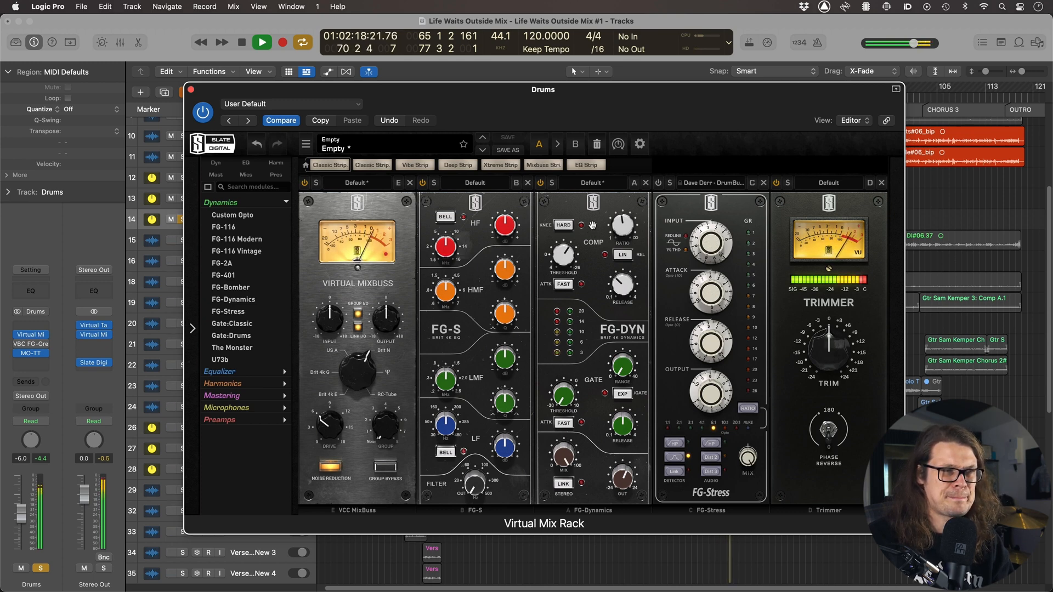
pyautogui.press('space')
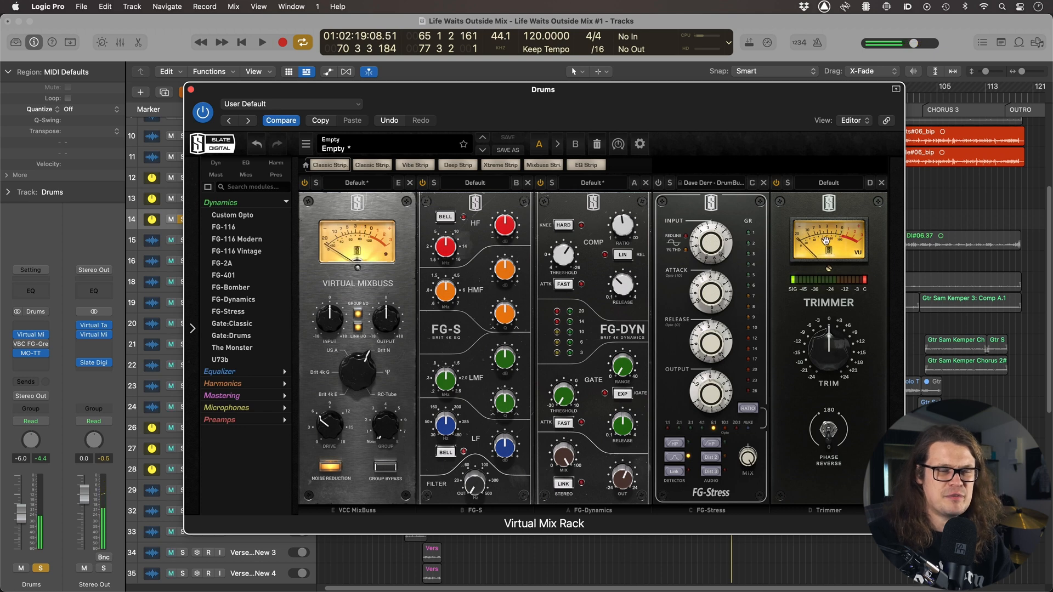